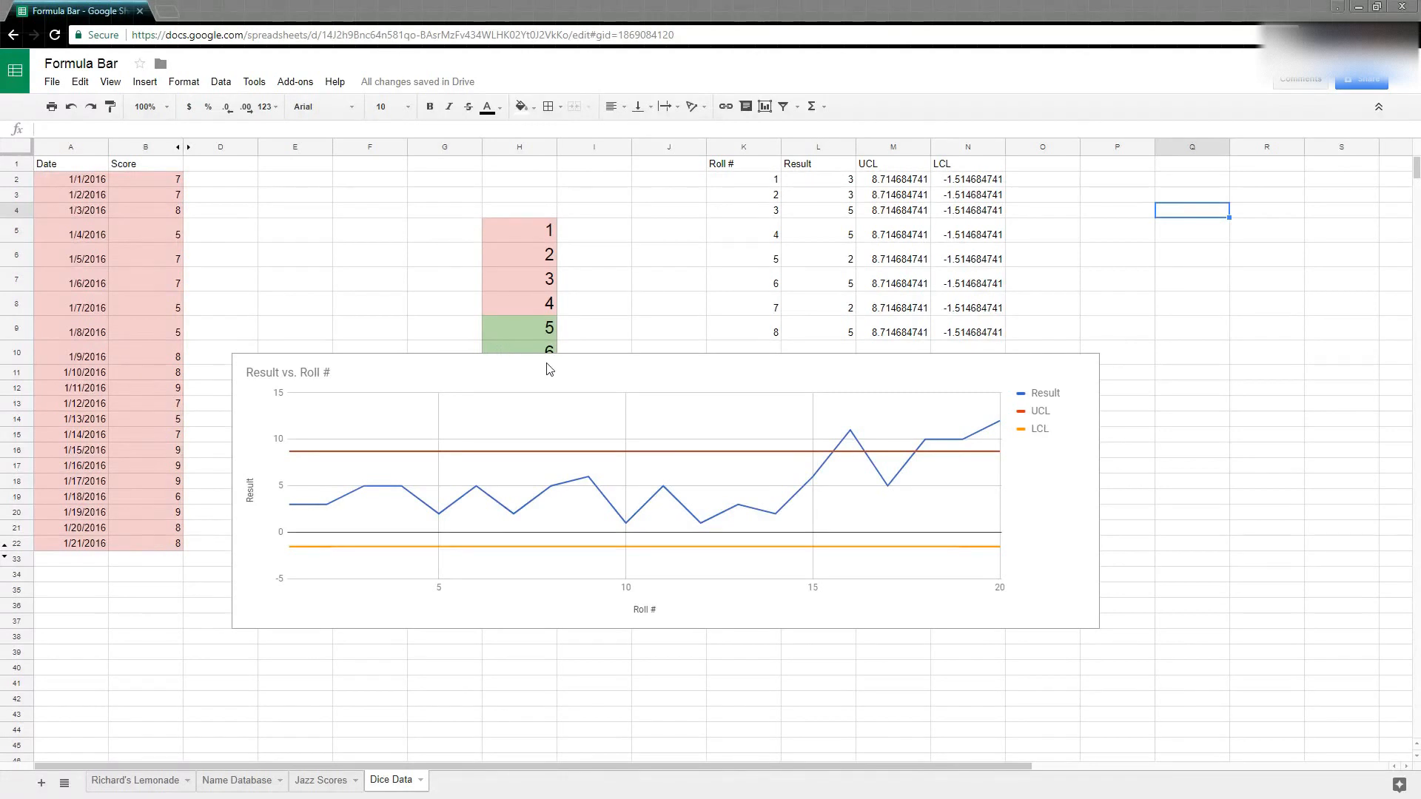
# Delete the Result vs. Roll # chart and hide columns H through N on the Dice Data sheet.
pyautogui.click(814, 379)
pyautogui.press('Delete')
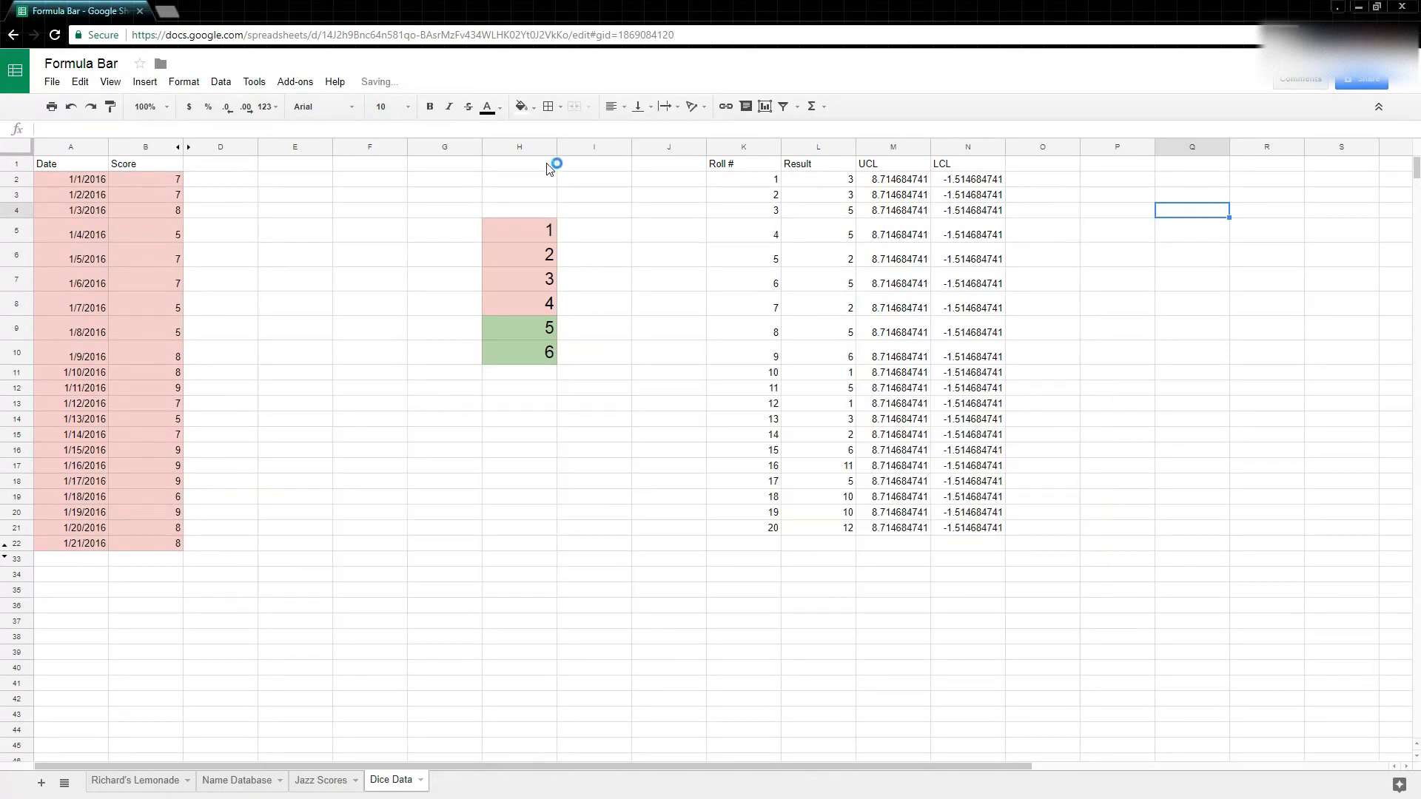
pyautogui.moveTo(533, 149)
pyautogui.mouseDown()
pyautogui.moveTo(898, 181)
pyautogui.moveTo(947, 215)
pyautogui.moveTo(903, 231)
pyautogui.mouseUp()
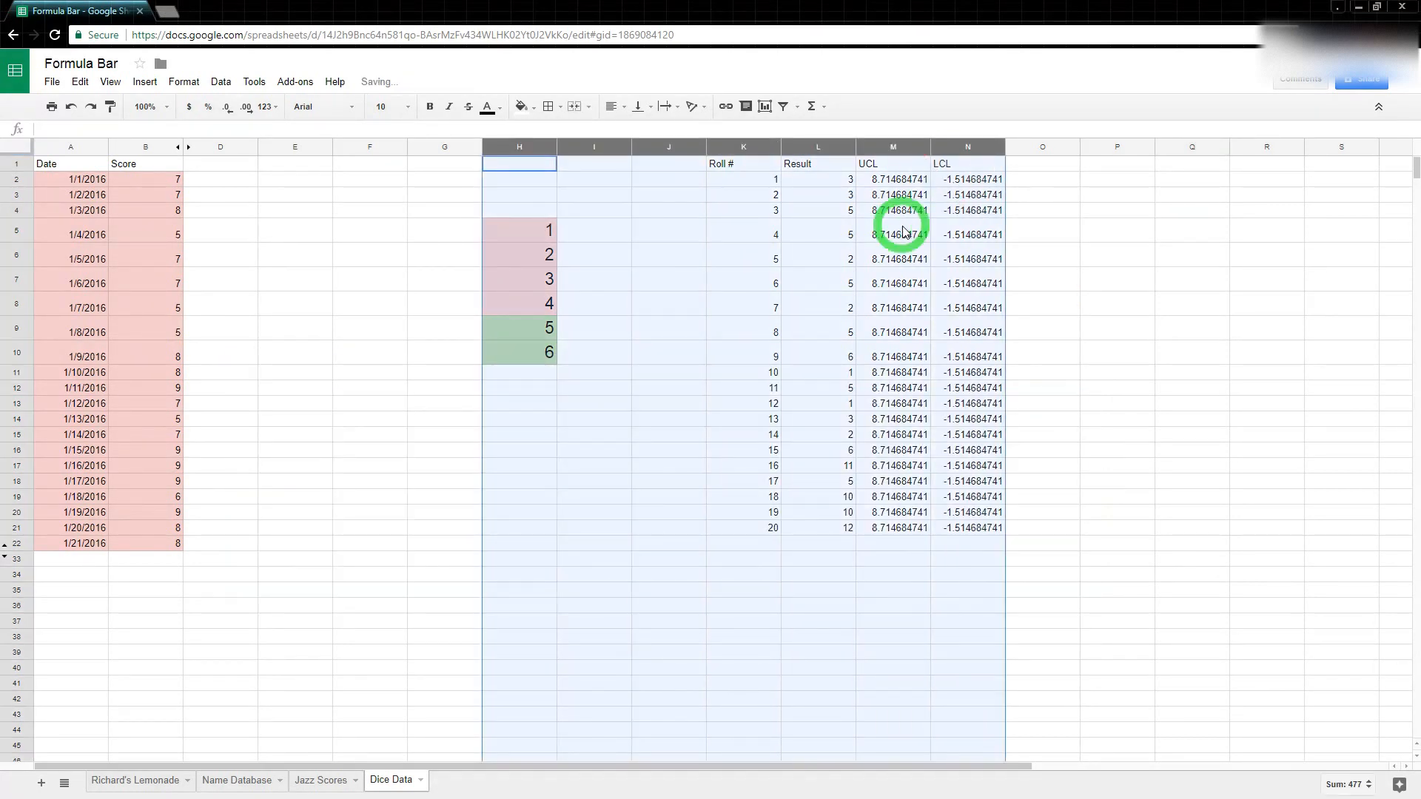
pyautogui.rightClick(903, 231)
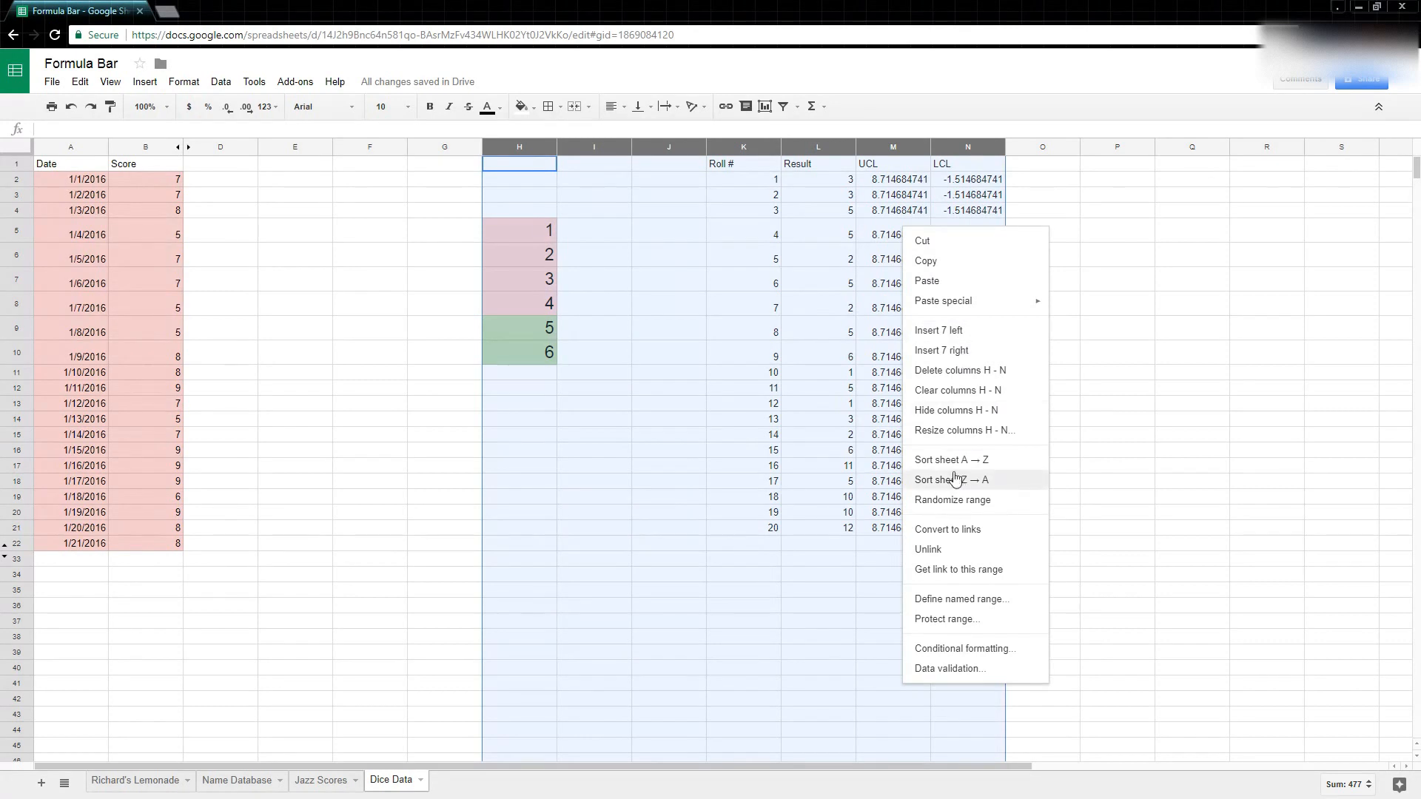
pyautogui.click(967, 410)
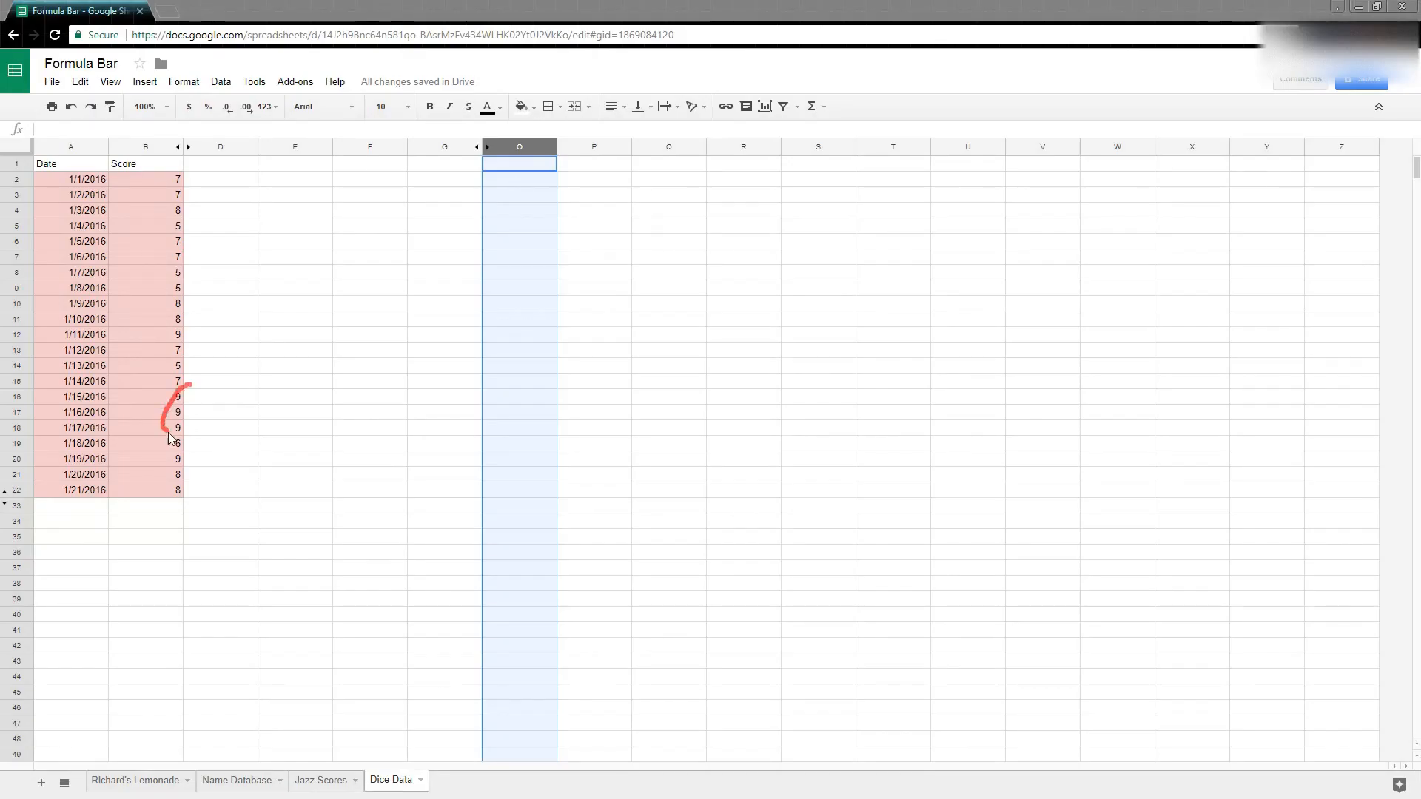
pyautogui.moveTo(167, 433); pyautogui.dragTo(195, 422)
pyautogui.moveTo(168, 472); pyautogui.dragTo(178, 421)
pyautogui.moveTo(172, 294); pyautogui.dragTo(191, 280)
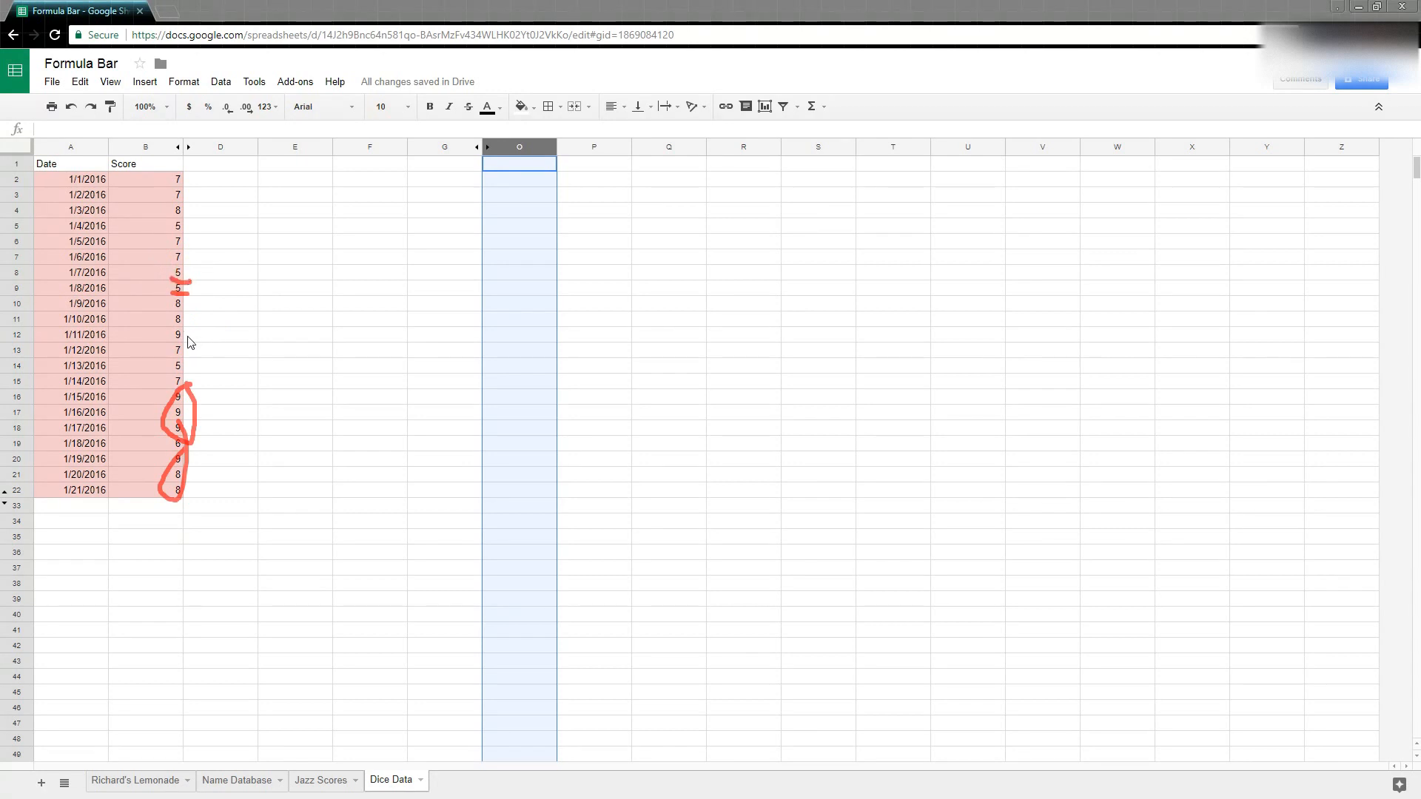
pyautogui.moveTo(173, 369); pyautogui.dragTo(186, 368)
pyautogui.press('Escape')
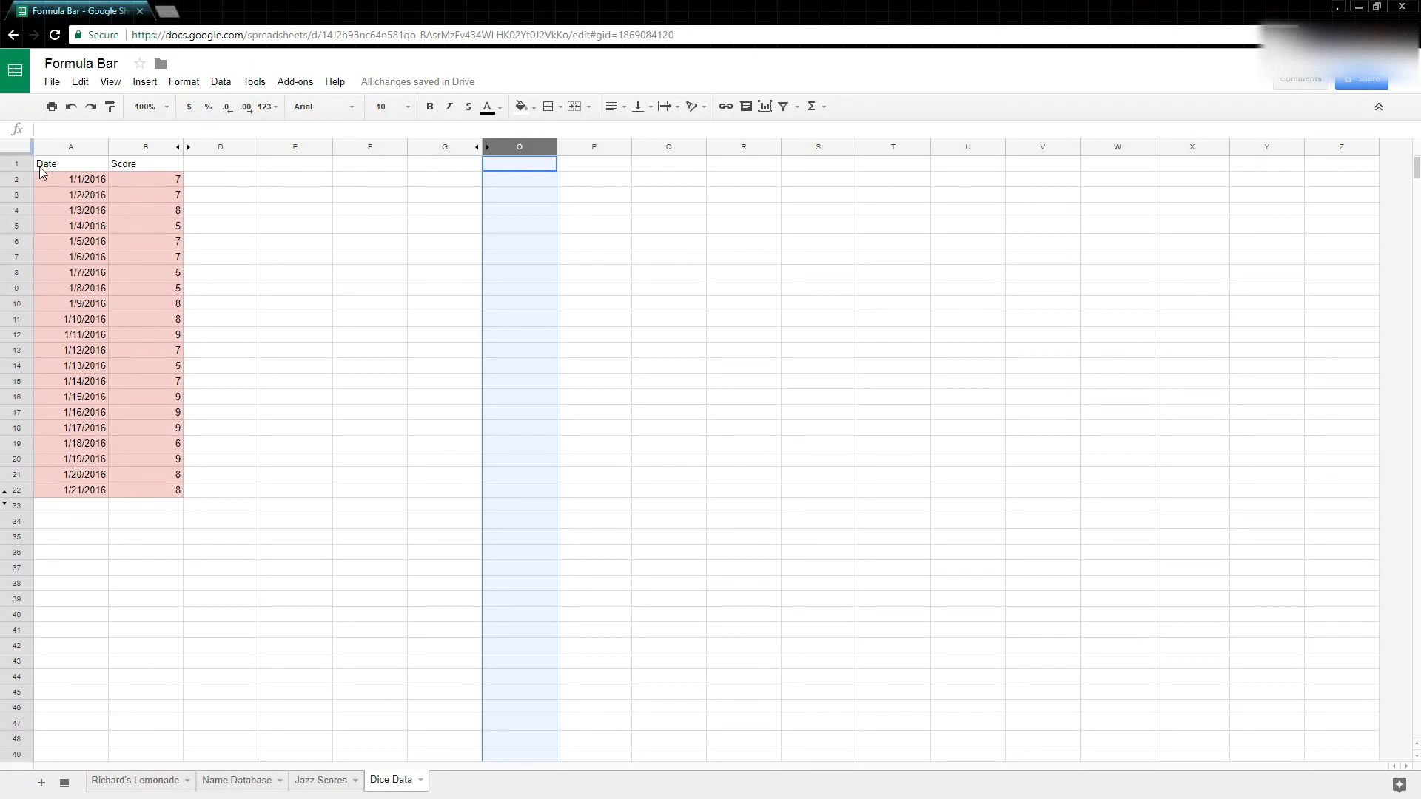
# Insert a chart of Score versus Date from range A1:B22 and widen it horizontally.
pyautogui.moveTo(50, 162); pyautogui.dragTo(138, 488)
pyautogui.click(144, 81)
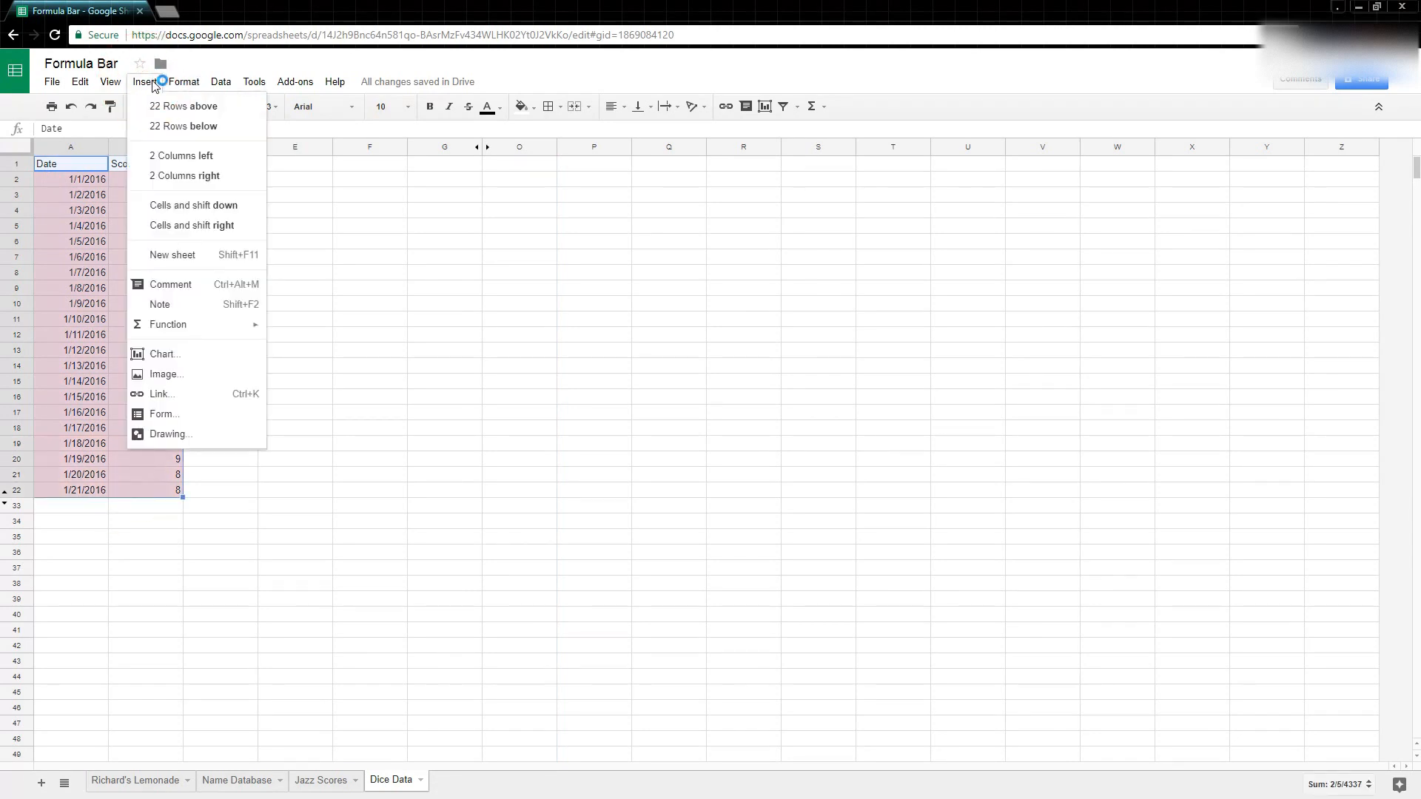
pyautogui.click(189, 355)
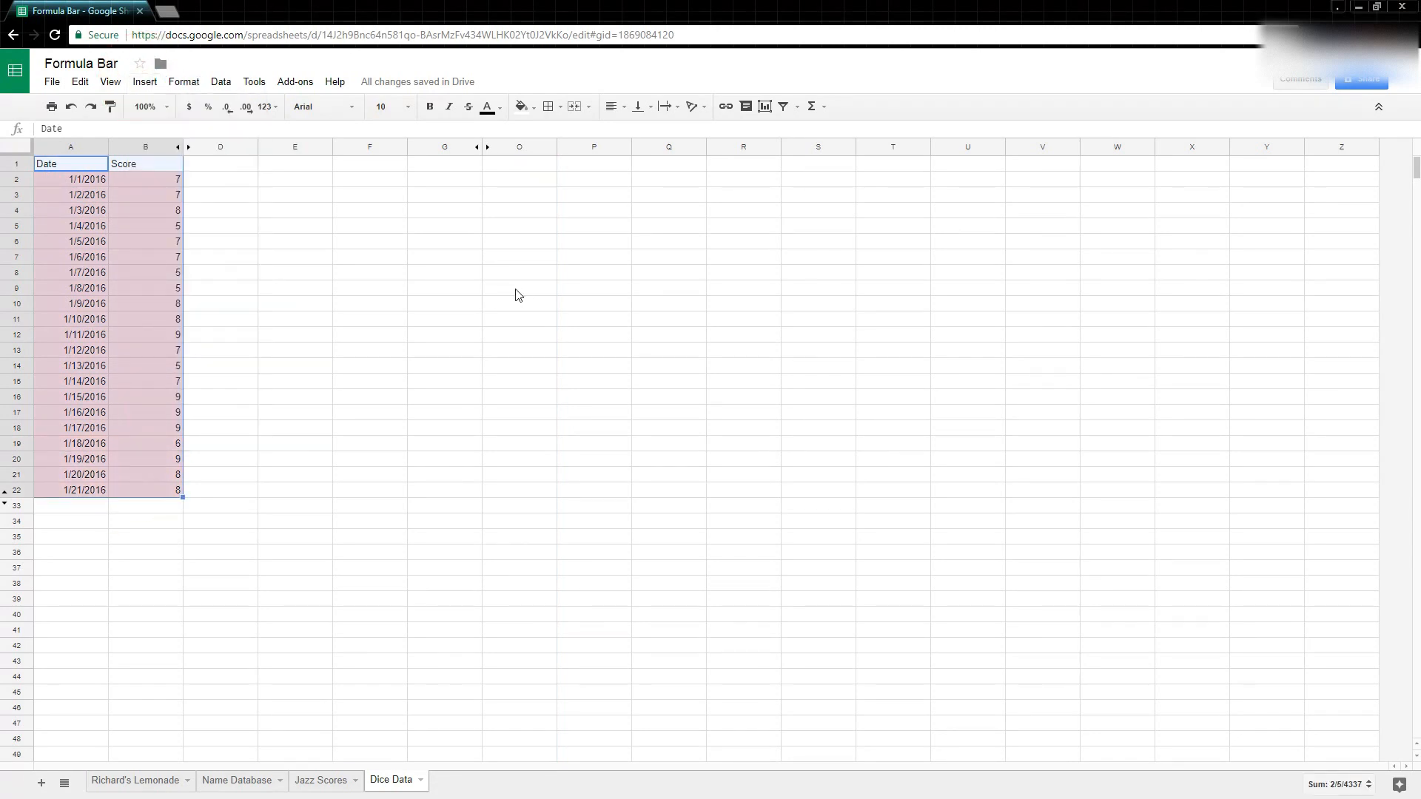
pyautogui.moveTo(811, 451); pyautogui.dragTo(1109, 459)
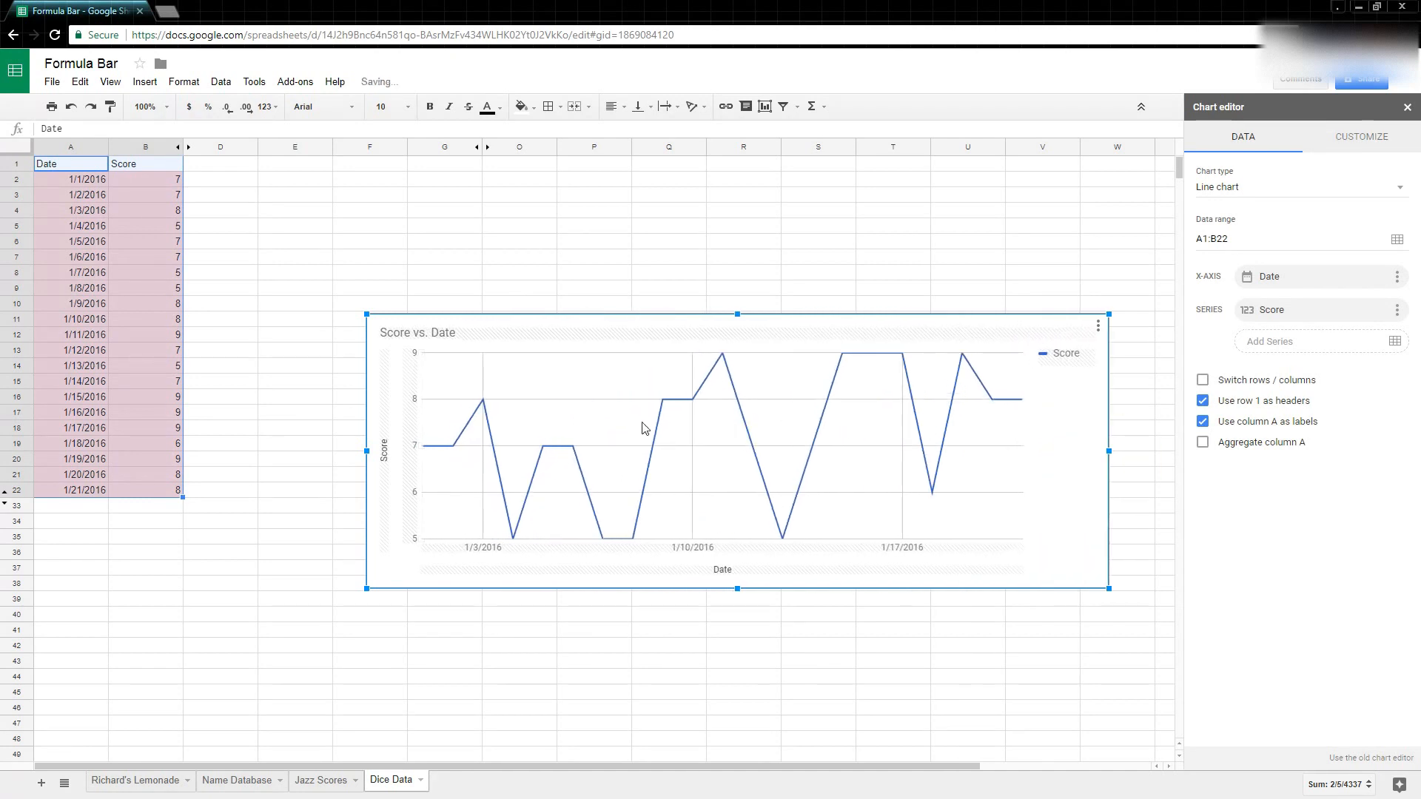
pyautogui.moveTo(624, 511)
pyautogui.mouseDown()
pyautogui.moveTo(653, 401)
pyautogui.moveTo(716, 353)
pyautogui.mouseUp()
pyautogui.moveTo(781, 494); pyautogui.dragTo(829, 359)
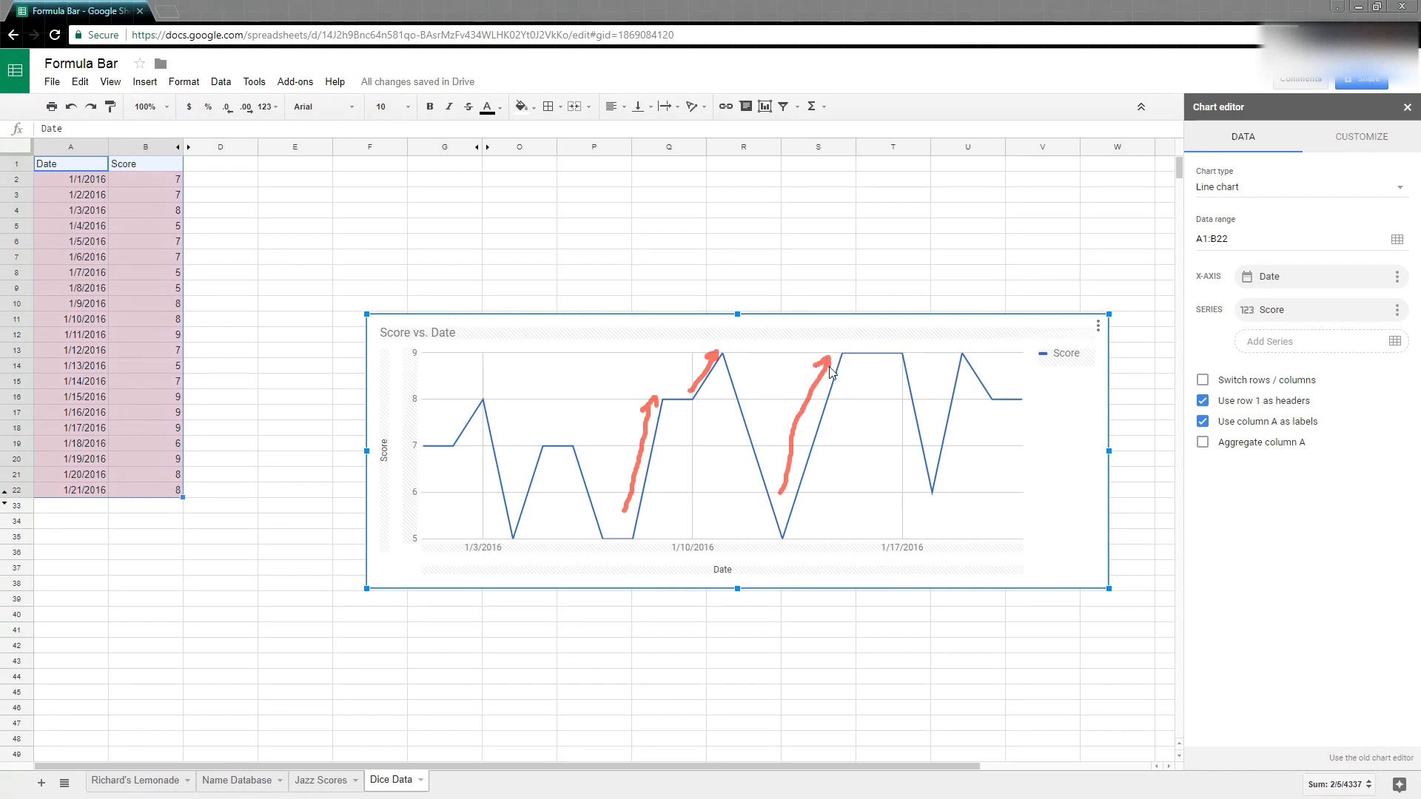
pyautogui.moveTo(933, 437)
pyautogui.mouseDown()
pyautogui.moveTo(946, 355)
pyautogui.moveTo(952, 366)
pyautogui.mouseUp()
pyautogui.moveTo(792, 526); pyautogui.dragTo(789, 537)
pyautogui.moveTo(641, 528); pyautogui.dragTo(519, 535)
pyautogui.click(606, 532)
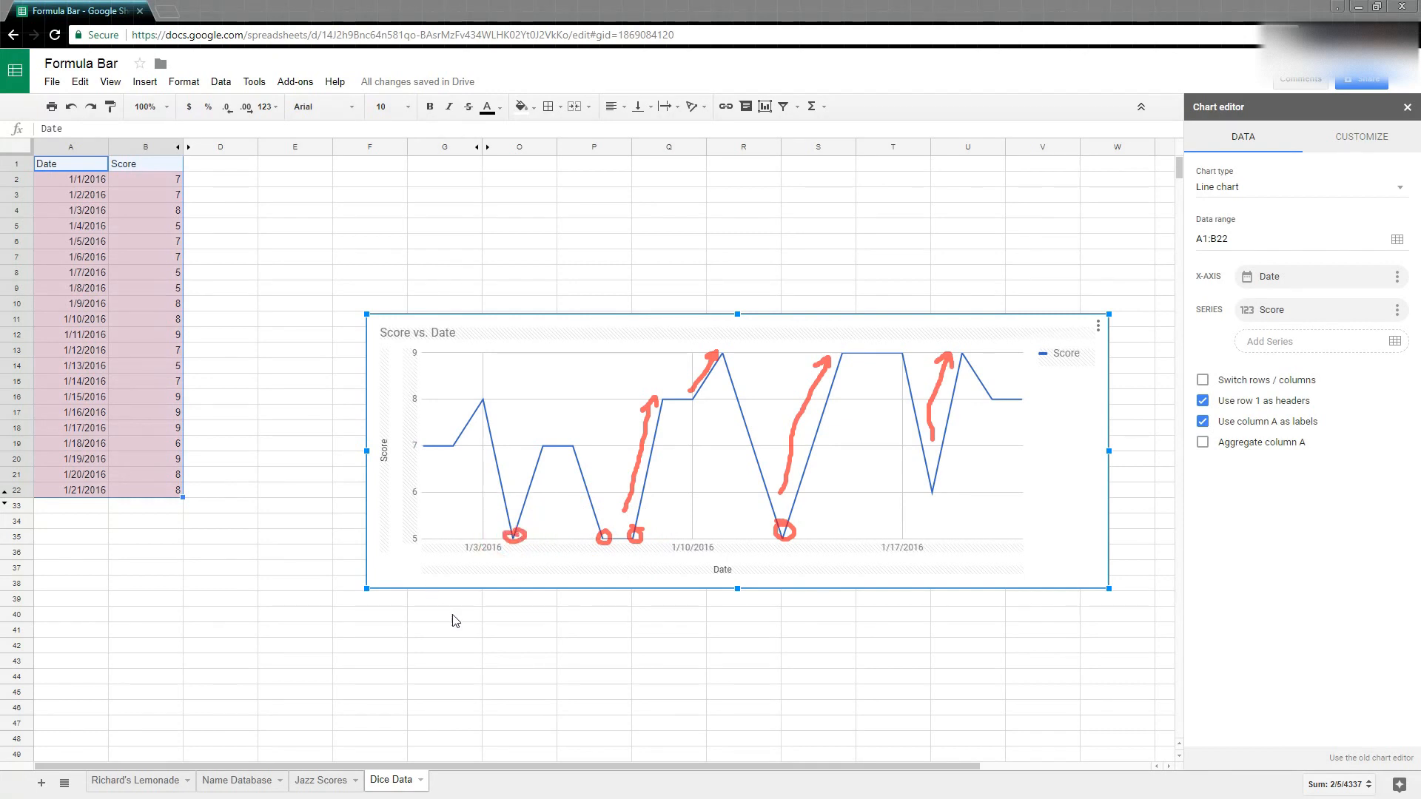
pyautogui.moveTo(939, 491)
pyautogui.mouseDown()
pyautogui.moveTo(925, 487)
pyautogui.moveTo(937, 493)
pyautogui.mouseUp()
pyautogui.press('Escape')
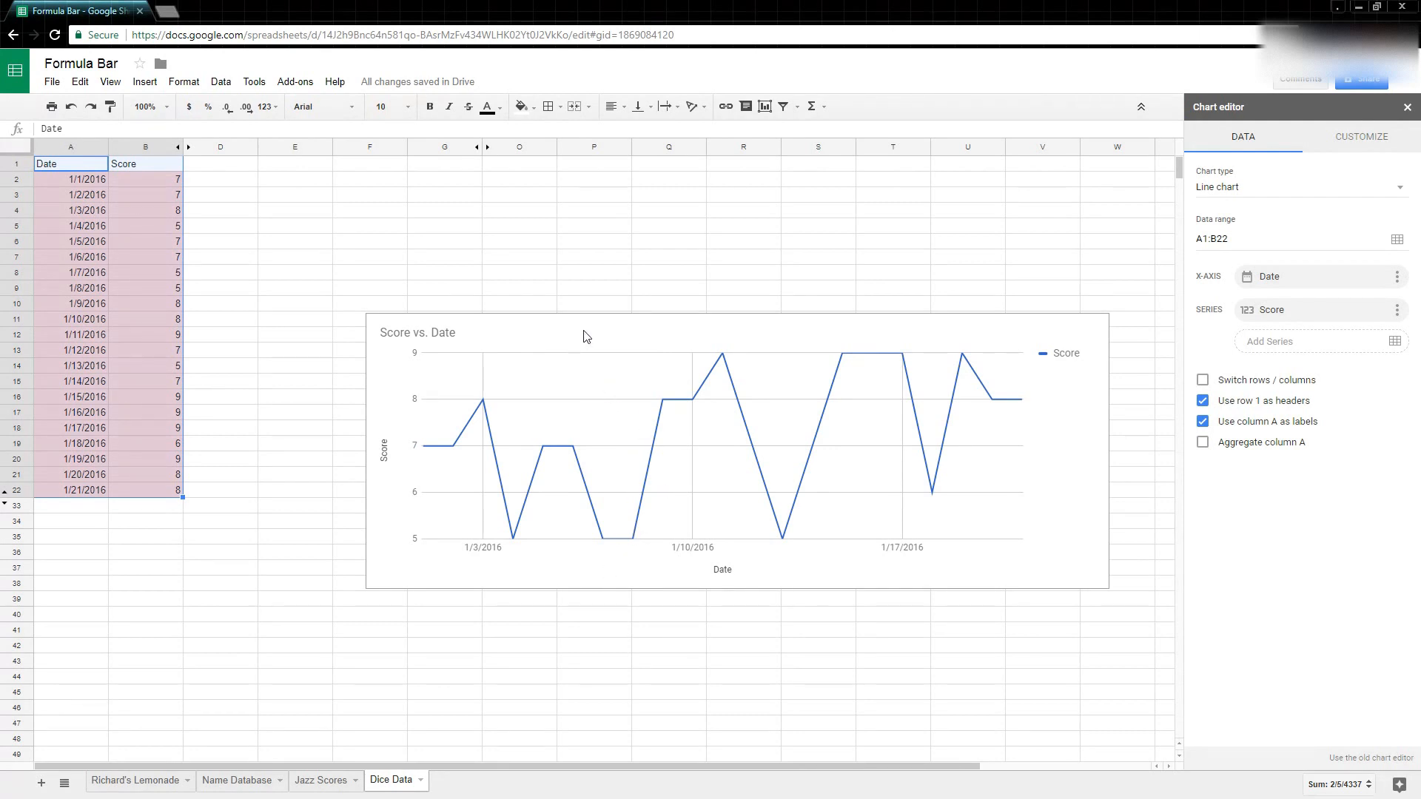
# Add the column headers UCL in cell D1 and LCL in cell E1.
pyautogui.click(247, 170)
pyautogui.write('UCL')
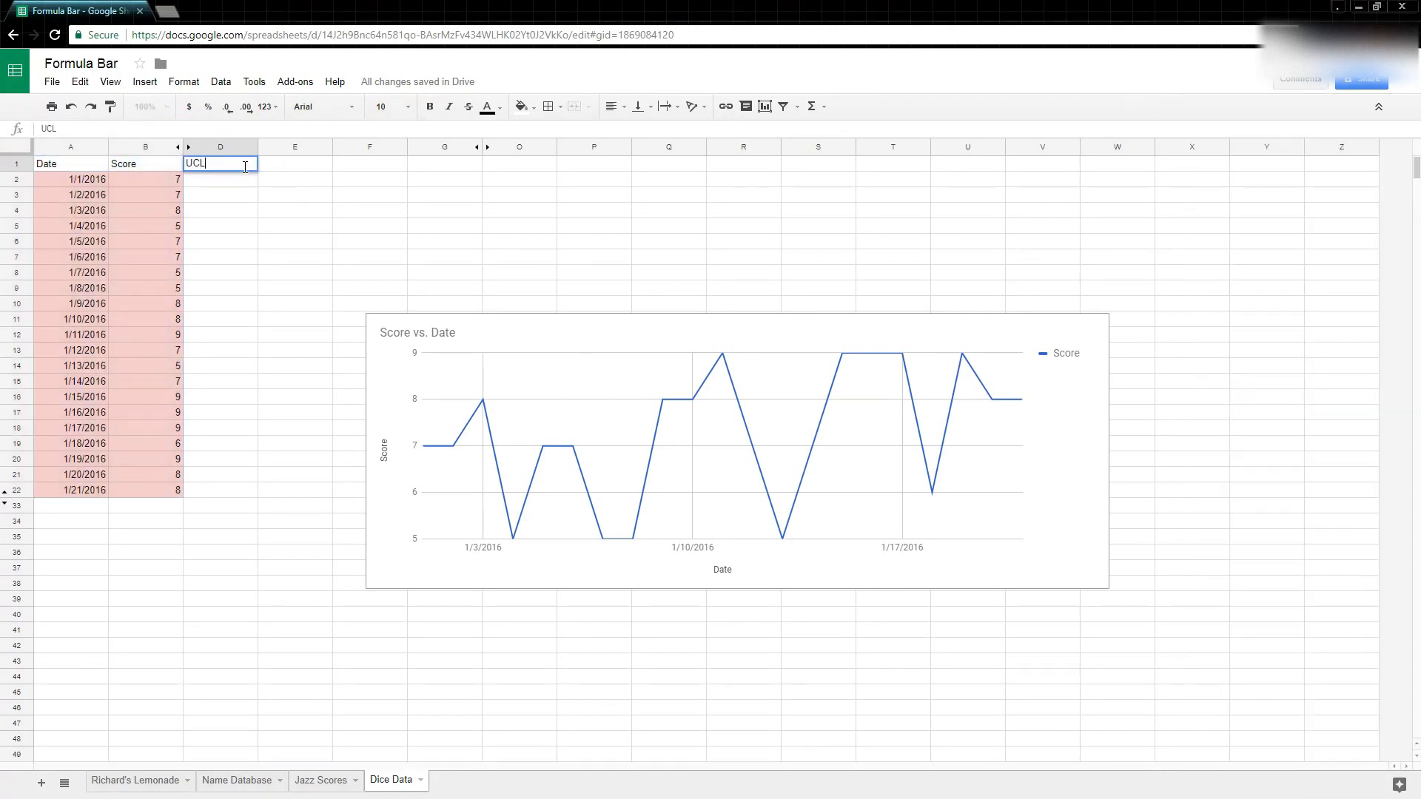
pyautogui.press('Tab')
pyautogui.write('LC')
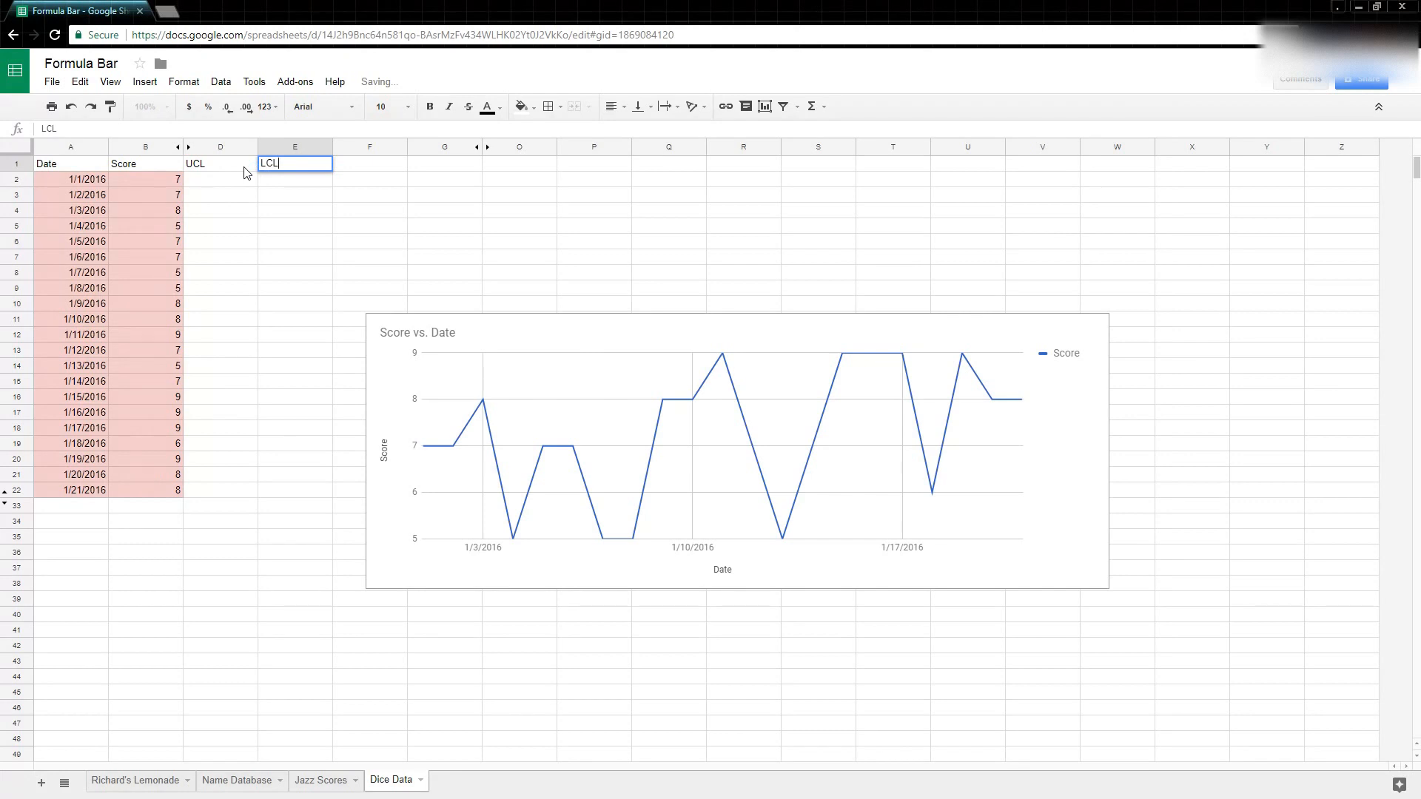
pyautogui.press('Return')
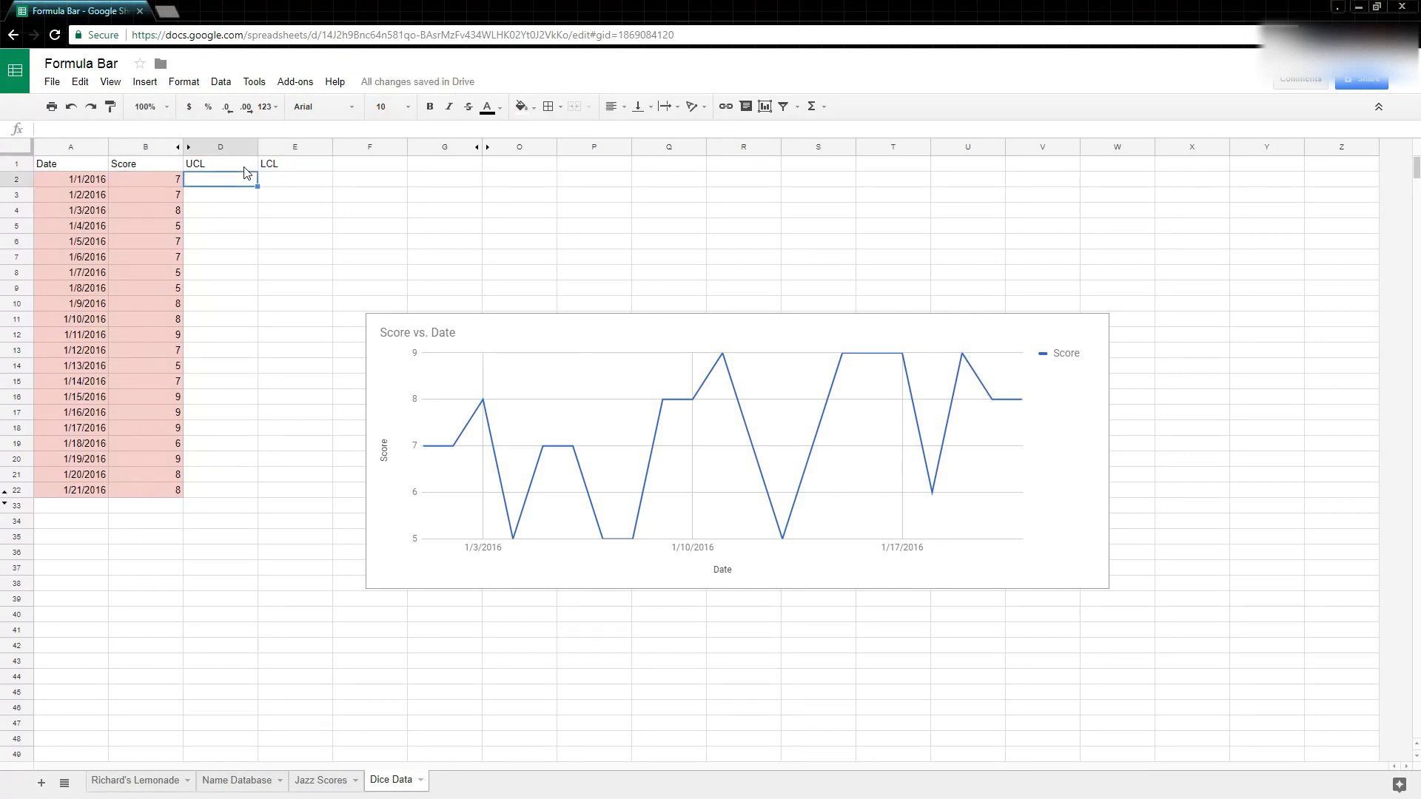
# Begin the UCL formula in D2 with the average of the scores in B$2:B$22, keeping the rows absolute, followed by a plus sign.
pyautogui.write('=average(')
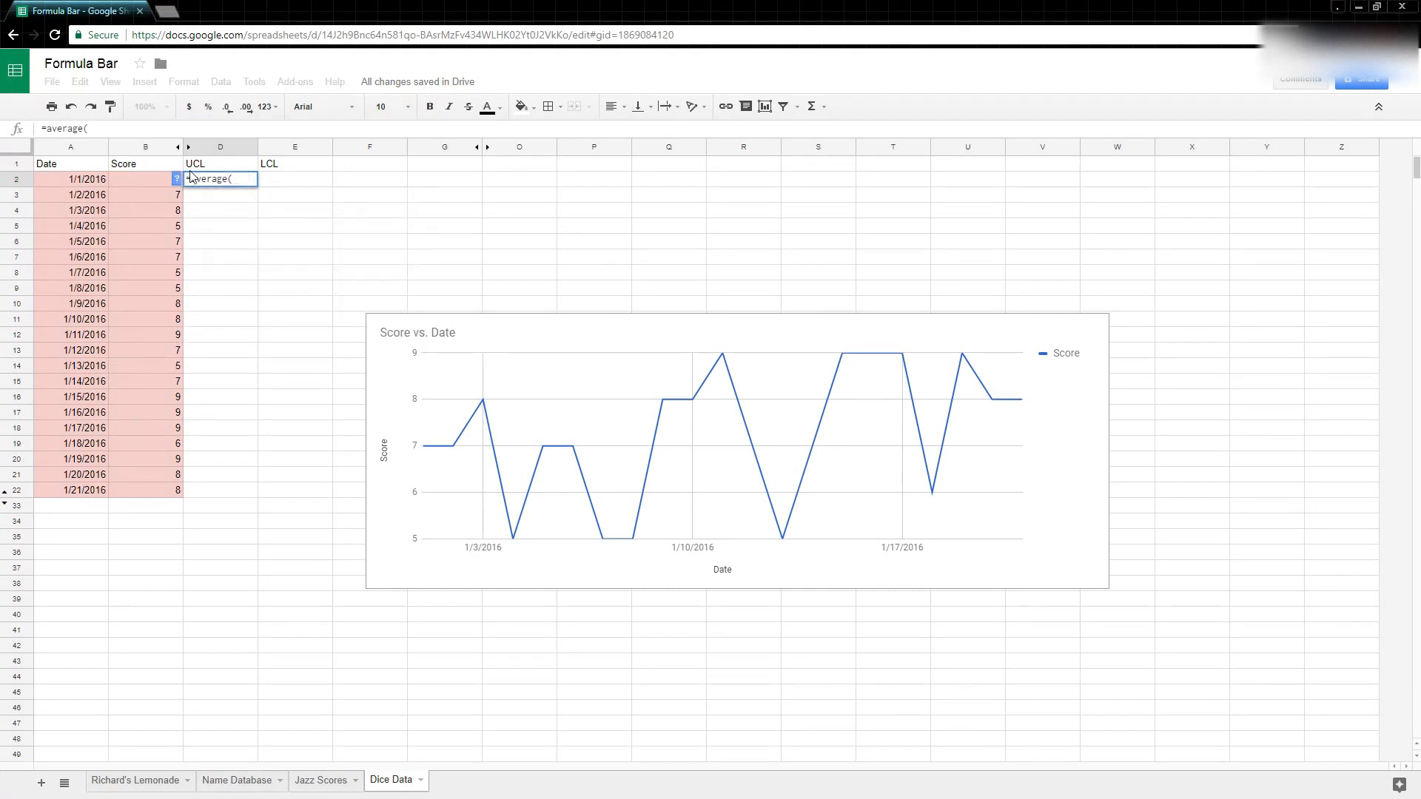
pyautogui.moveTo(152, 180); pyautogui.dragTo(156, 491)
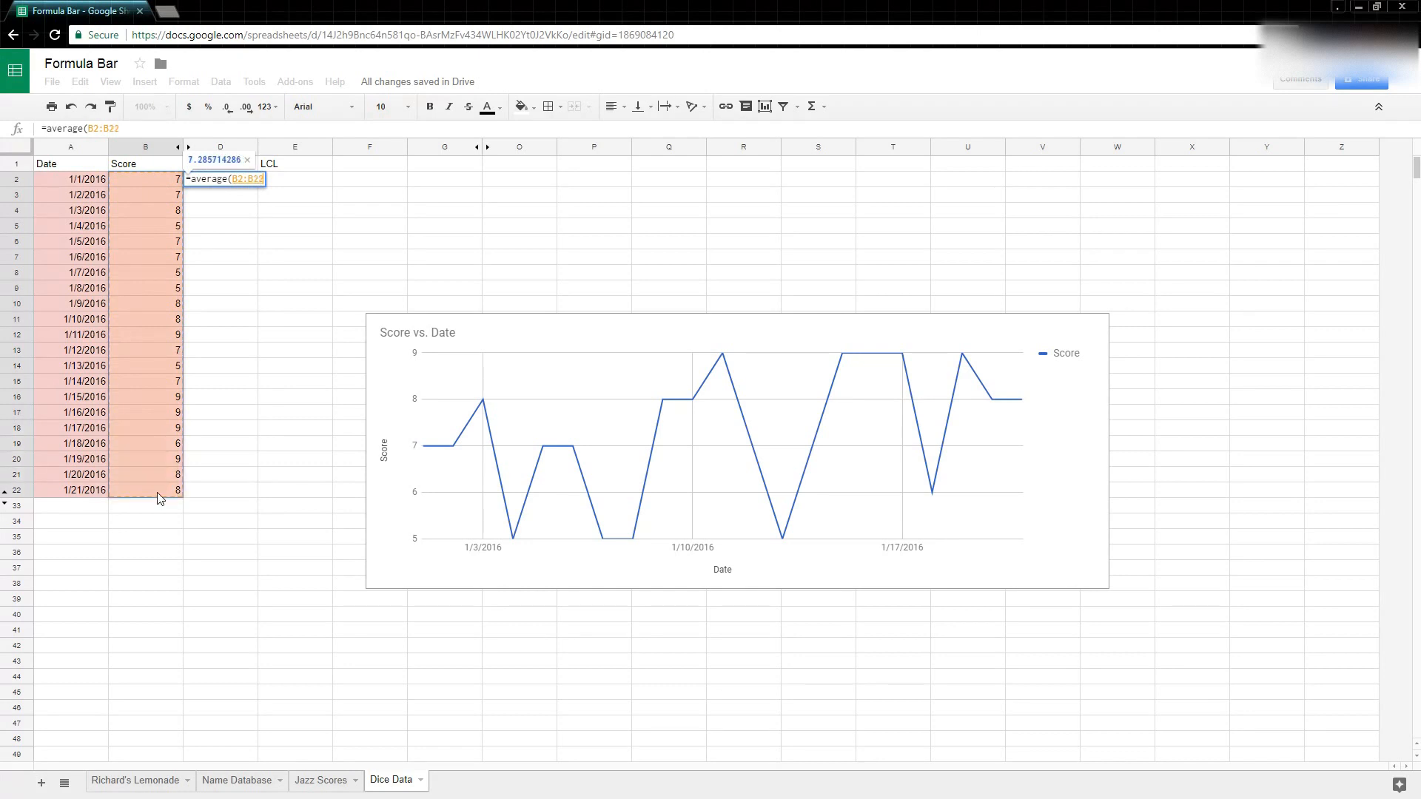
pyautogui.click(94, 128)
pyautogui.write('$2:B$22)+')
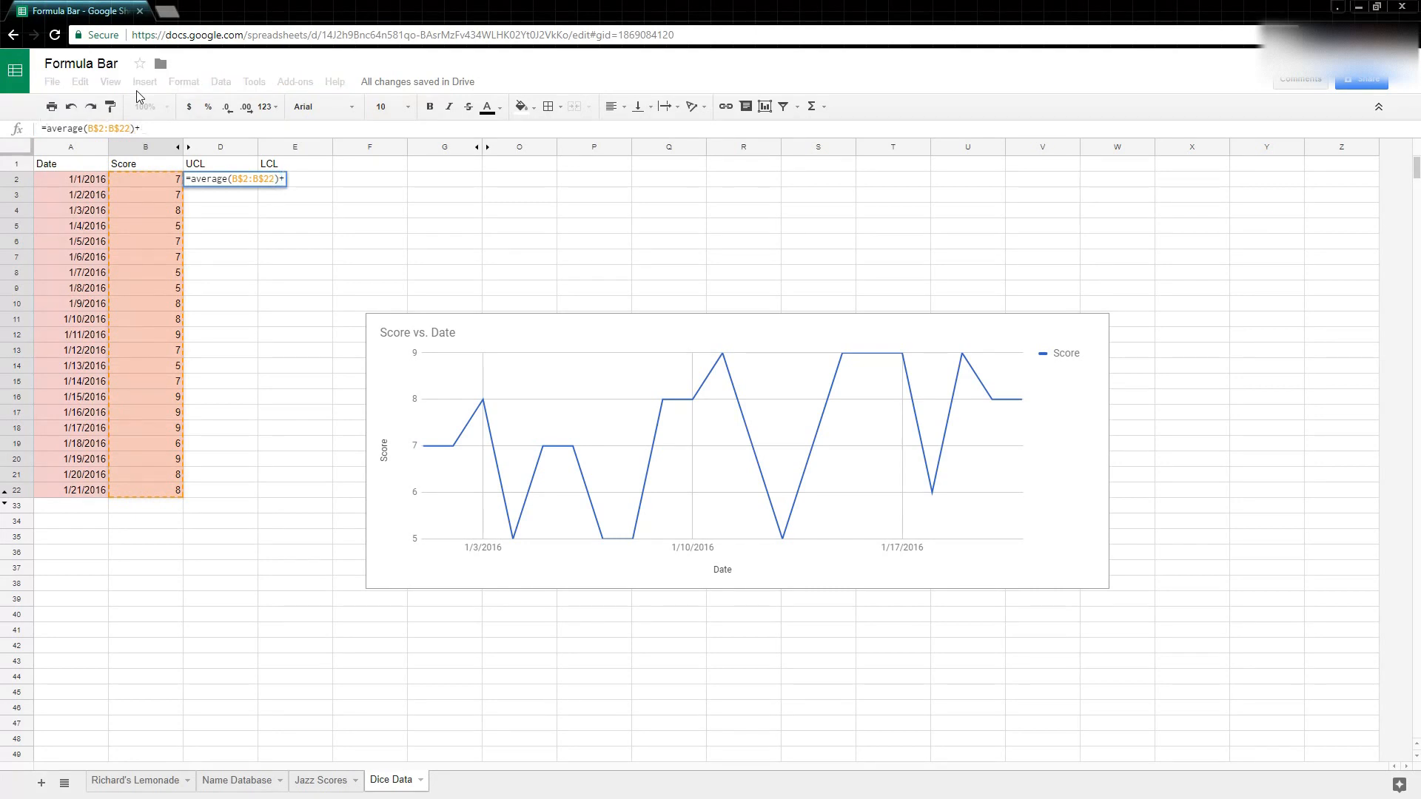
# Complete D2 as =average(B$2:B$22)+STDEVP(B$2:B$22)*3 and fill the formula down through D22.
pyautogui.write('st')
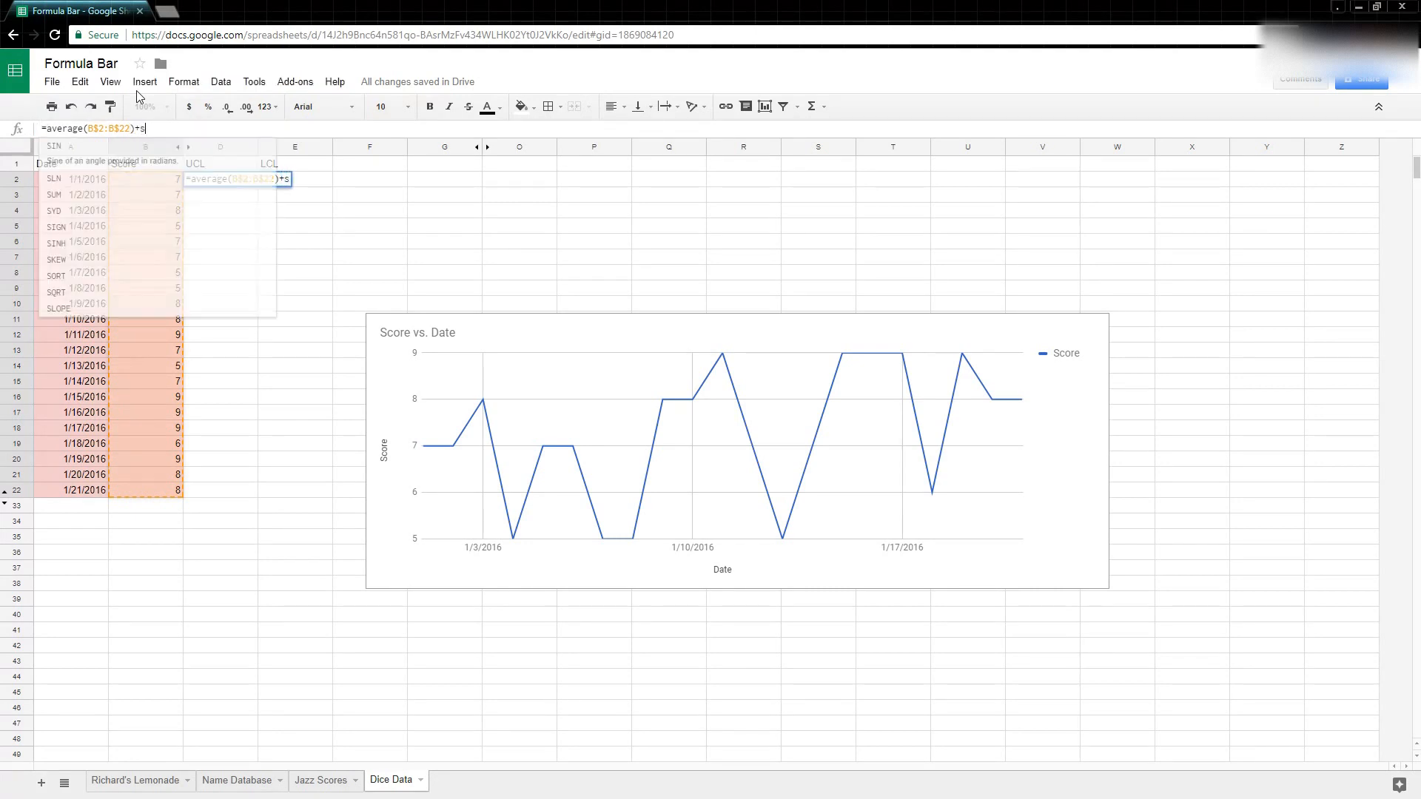
pyautogui.press('Down')
pyautogui.press('Down')
pyautogui.press('Down')
pyautogui.press('Tab')
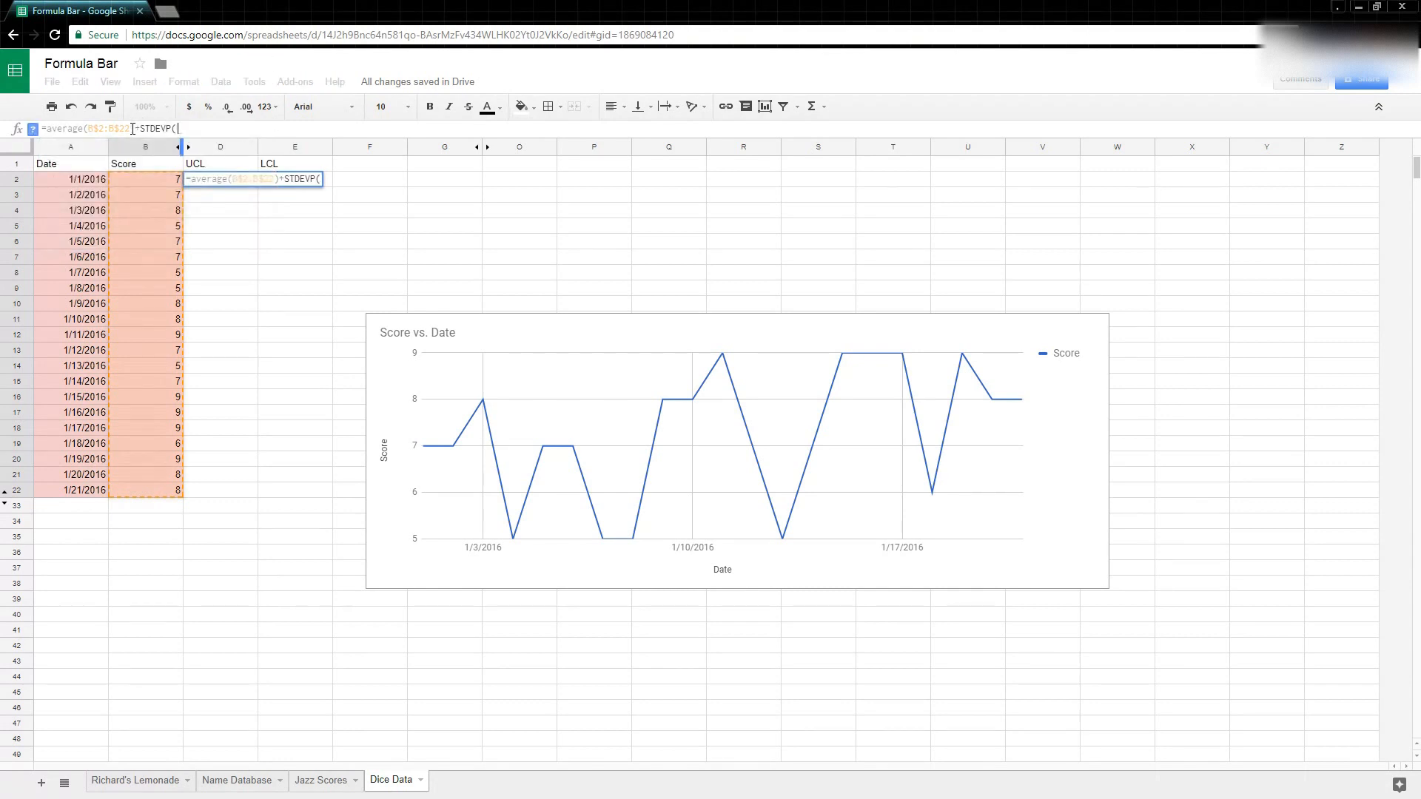
pyautogui.moveTo(132, 128); pyautogui.dragTo(98, 130)
pyautogui.hotkey('ctrl', 'c')
pyautogui.click(192, 130)
pyautogui.hotkey('ctrl', 'v')
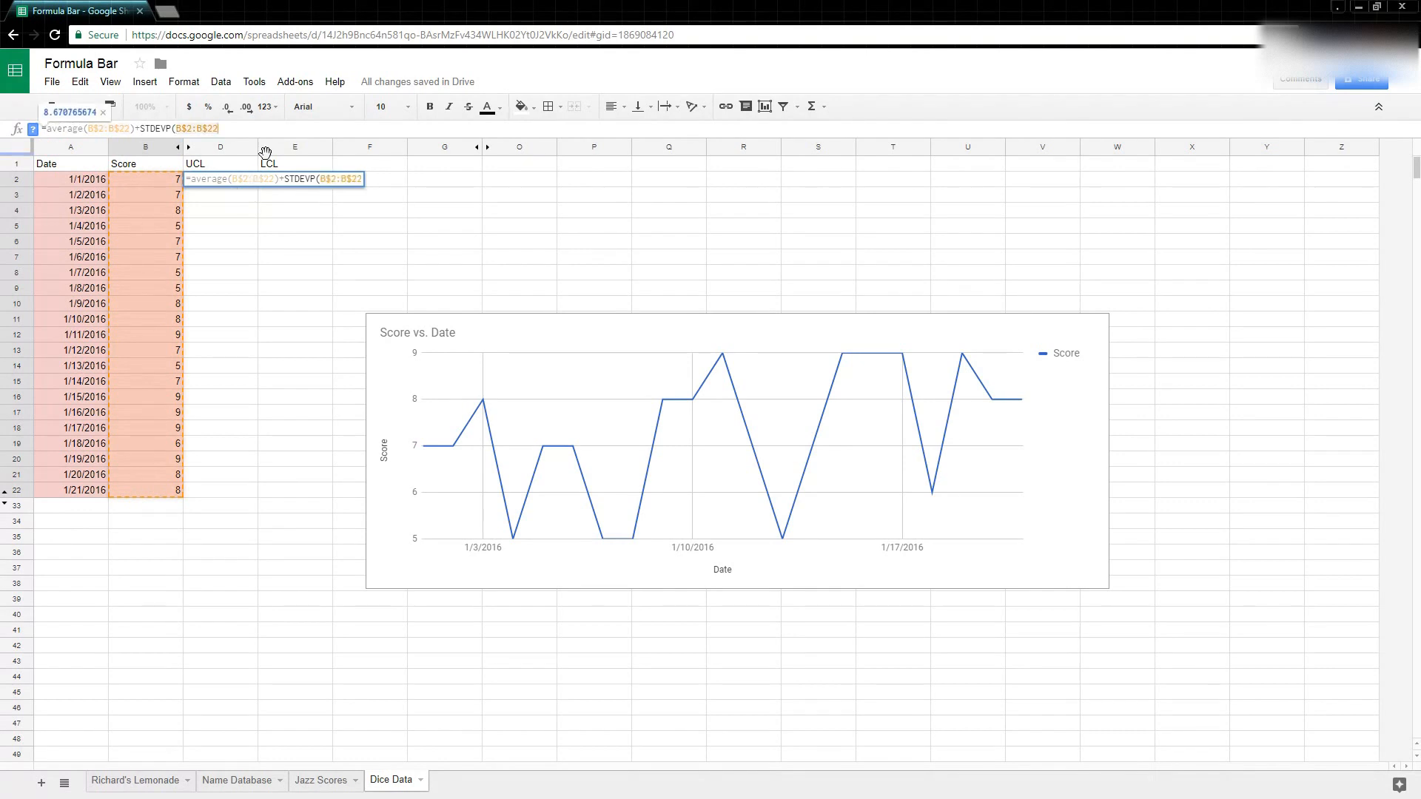
pyautogui.press('Return')
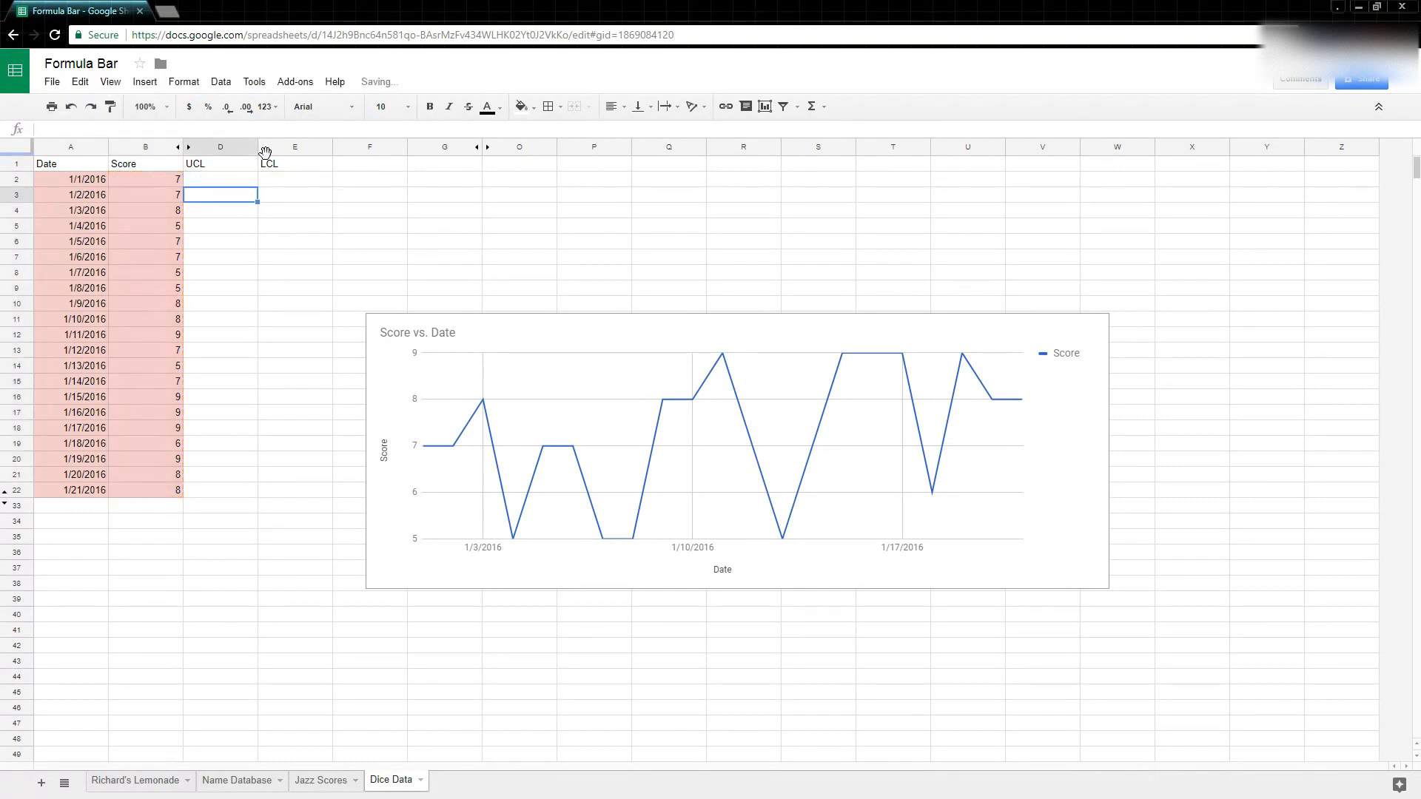
pyautogui.click(249, 182)
pyautogui.moveTo(258, 187); pyautogui.dragTo(273, 487)
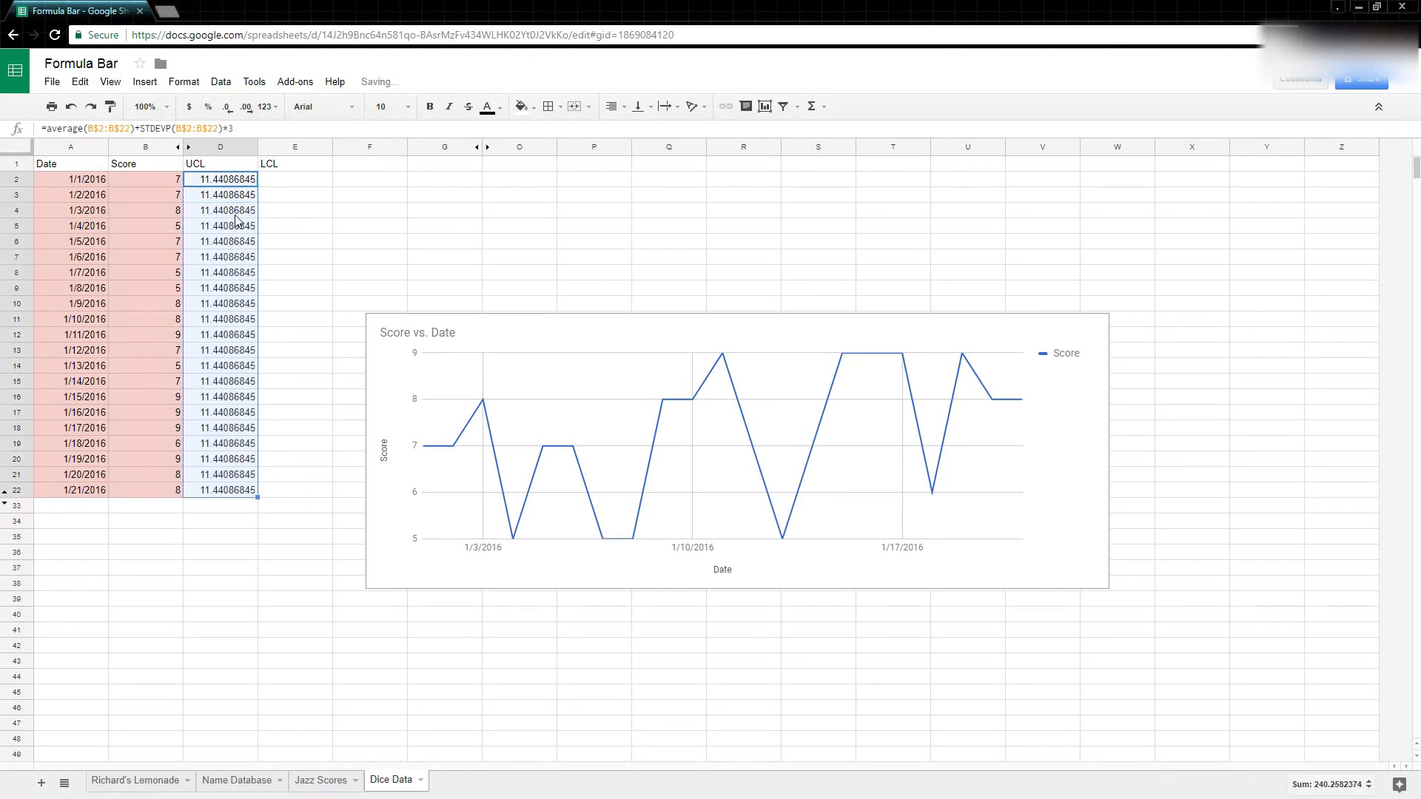
# Begin the LCL formula in E2 with =average(B$2:B$22) followed by a minus sign.
pyautogui.click(266, 182)
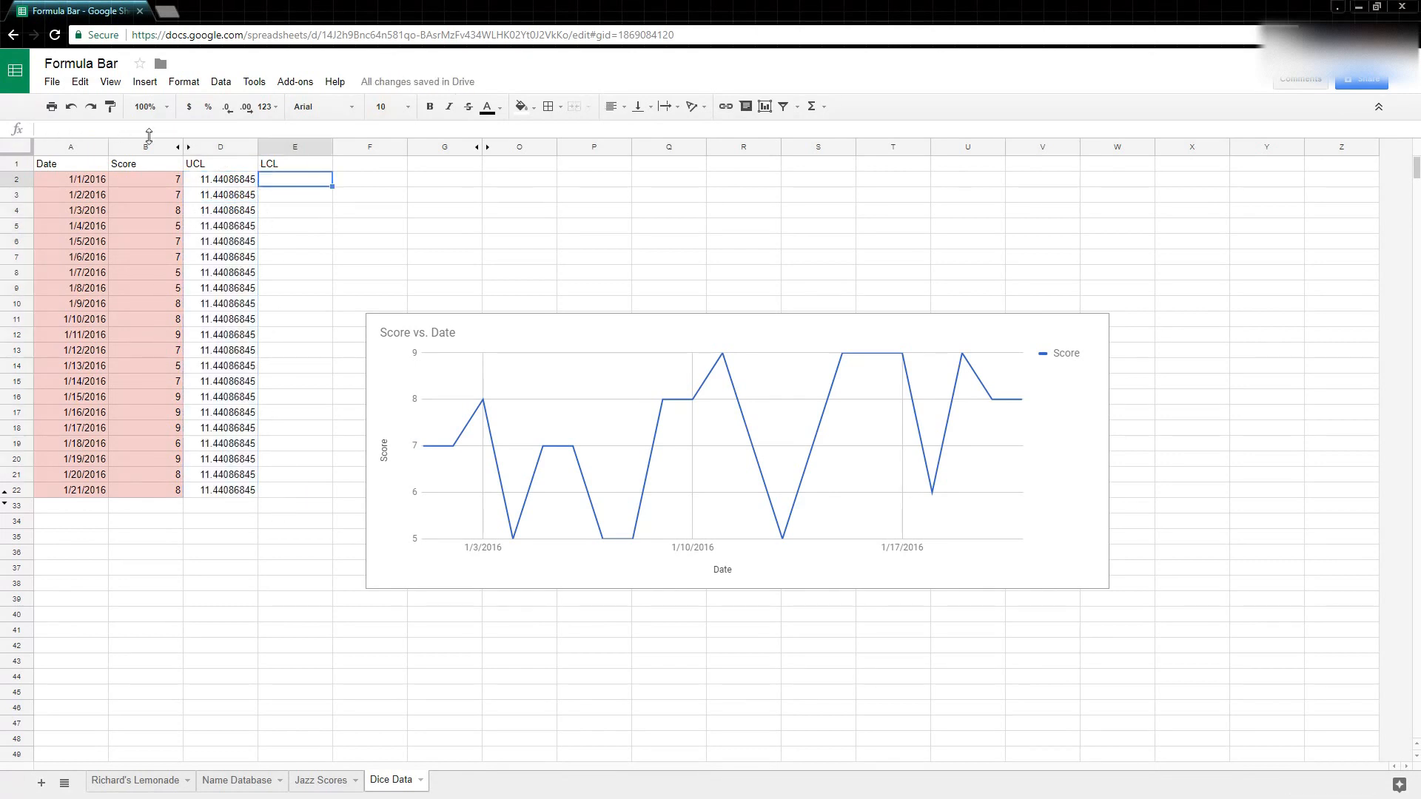
pyautogui.click(175, 129)
pyautogui.write('=average(B$2:B$22')
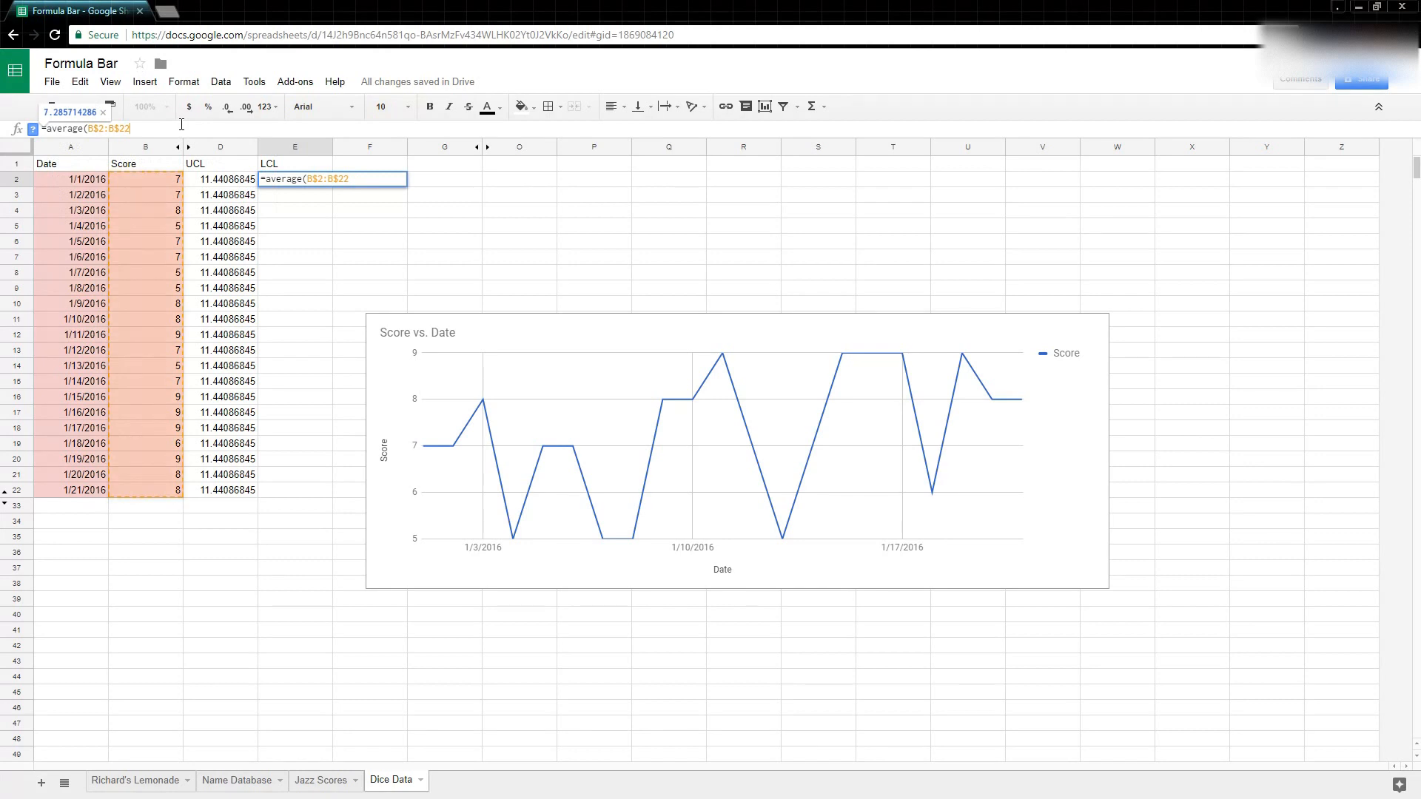
pyautogui.write(')-')
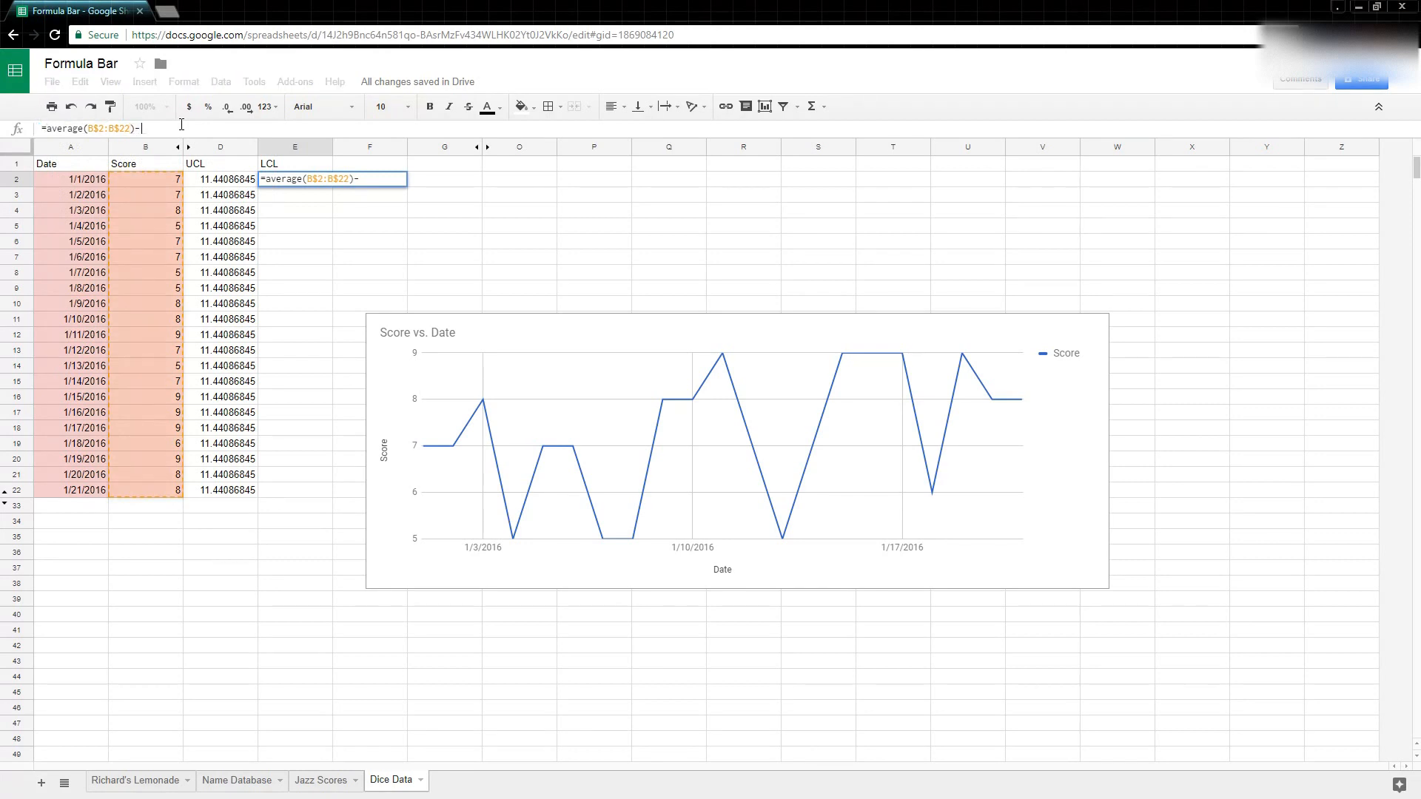
# Complete E2 as =average(B$2:B$22)-STDEVP(B$2:B$22)*3 and fill the formula down through E22.
pyautogui.write('st')
pyautogui.press('Down')
pyautogui.press('Down')
pyautogui.press('Down')
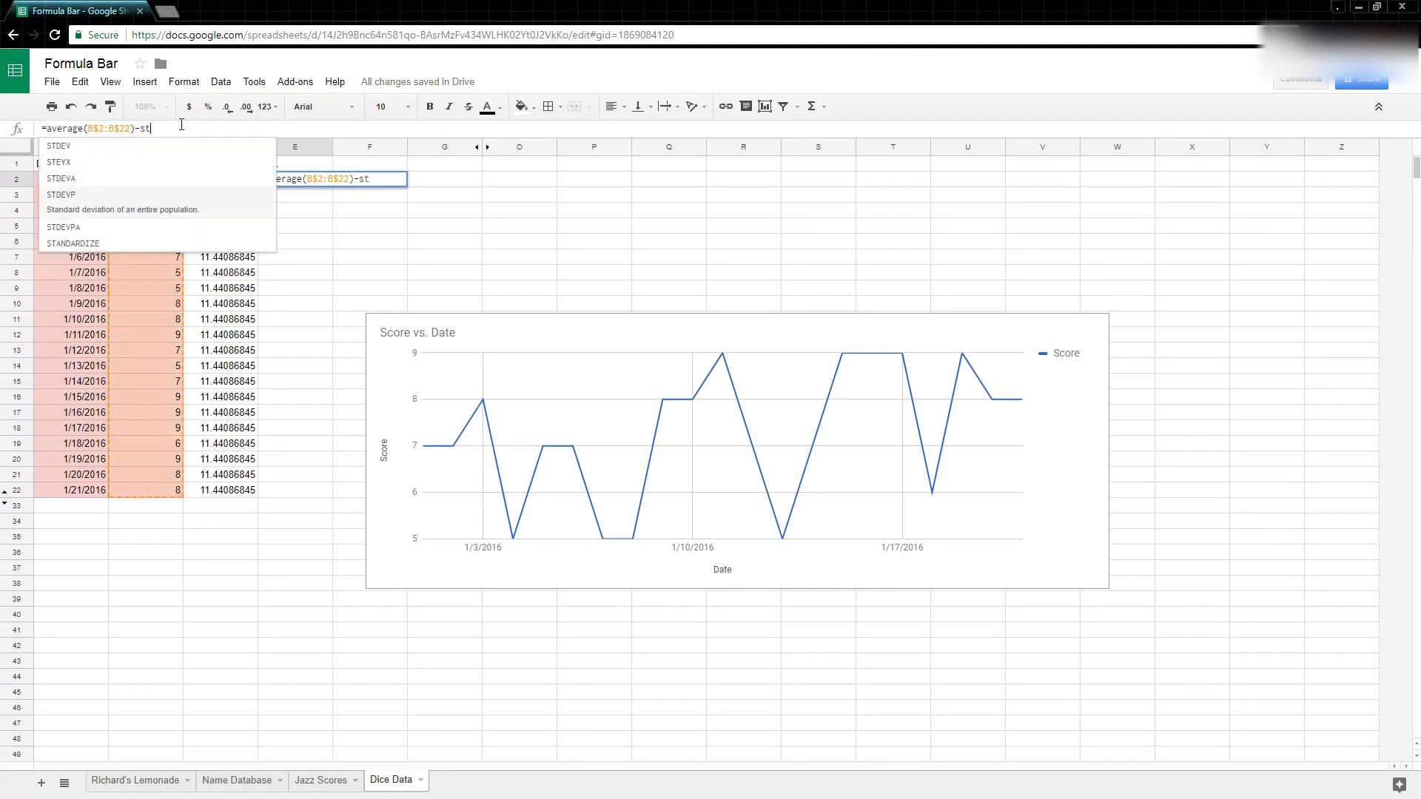
pyautogui.press('Tab')
pyautogui.write('B$2:B$22')
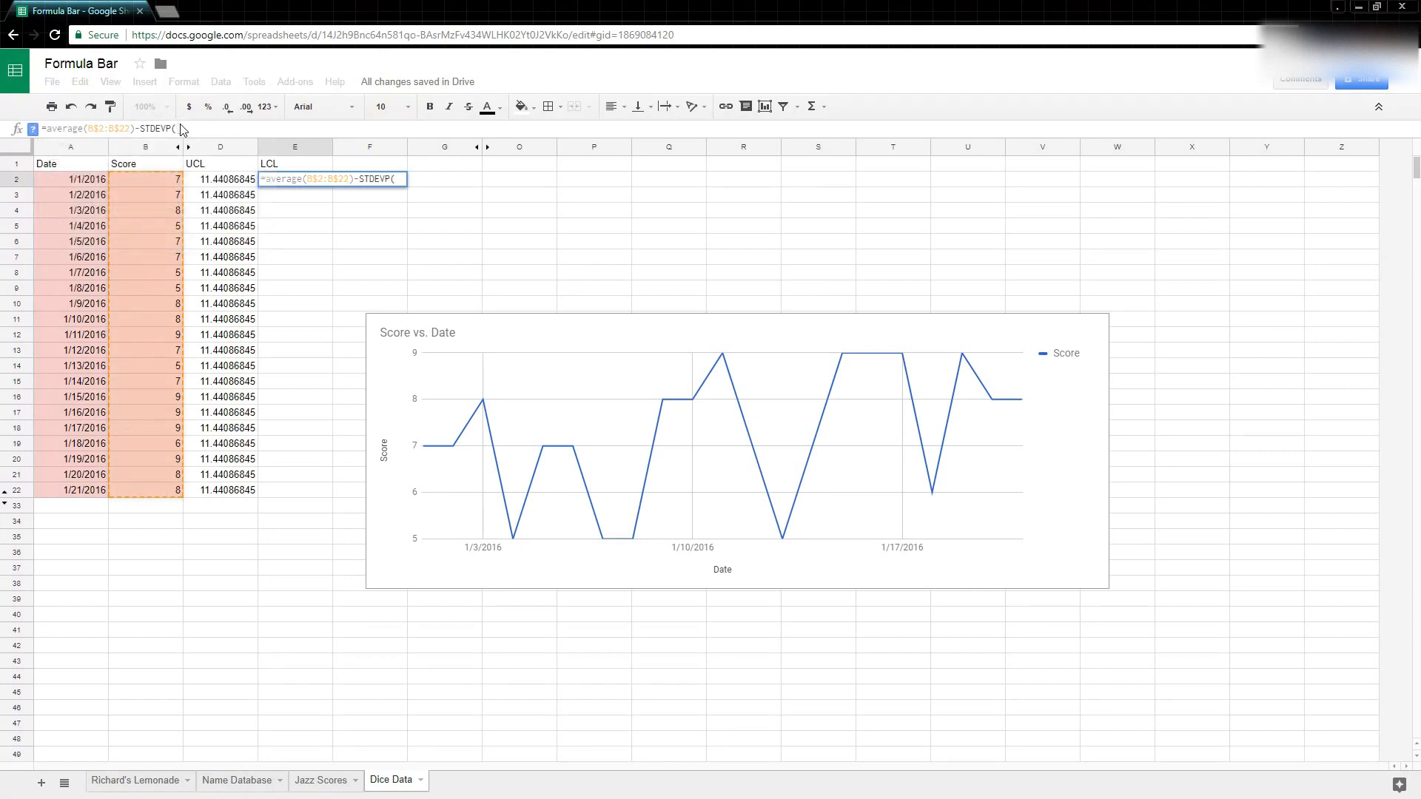
pyautogui.write(')*3')
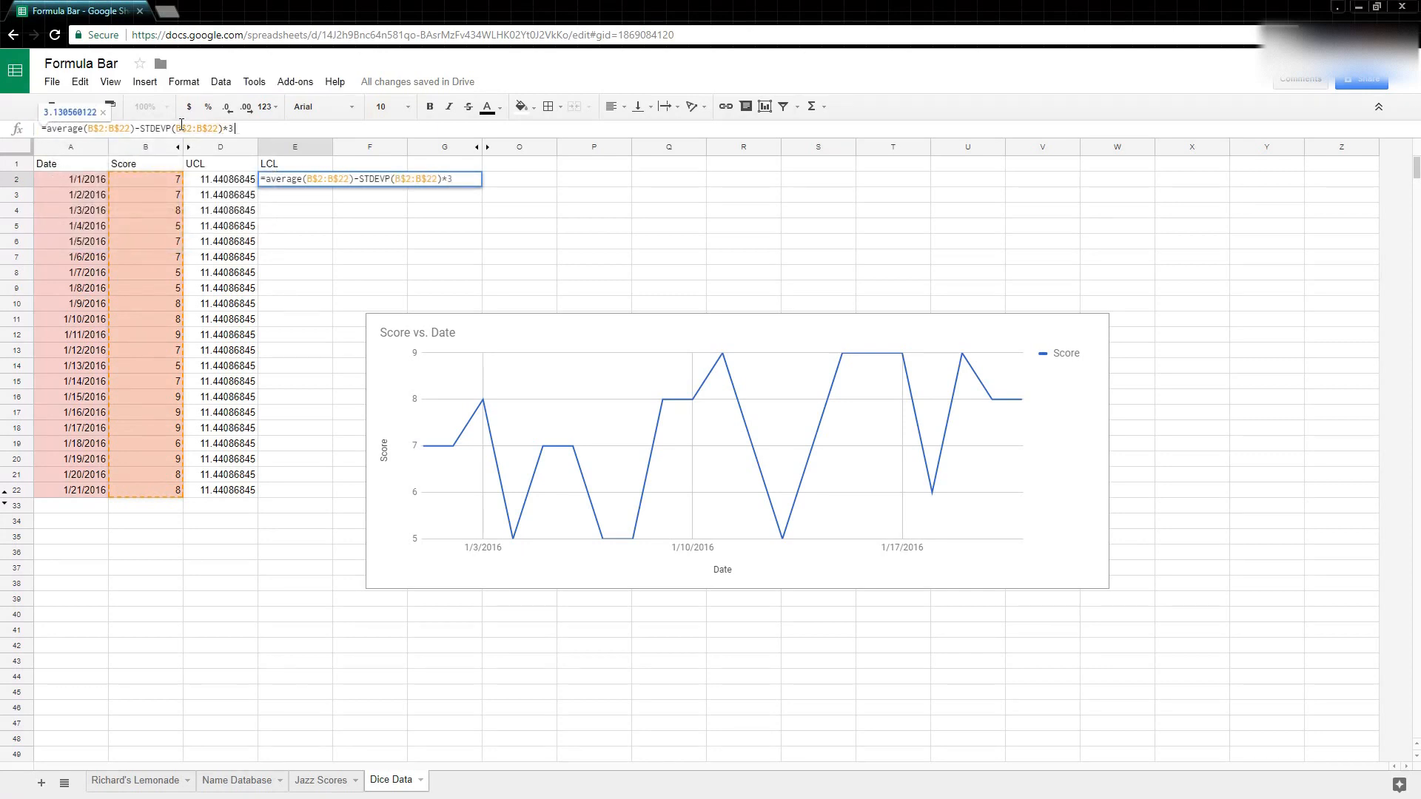
pyautogui.press('Return')
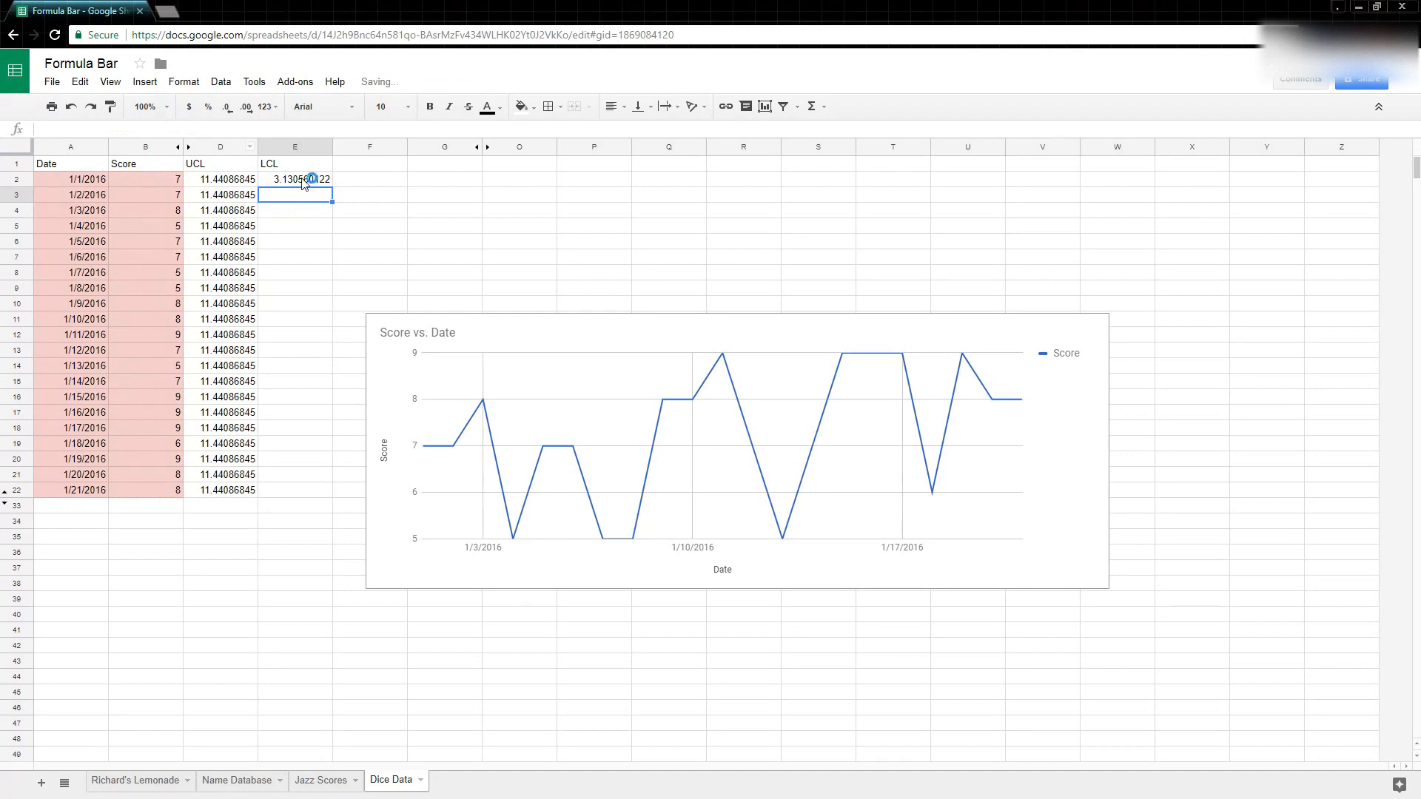
pyautogui.click(307, 179)
pyautogui.moveTo(332, 186); pyautogui.dragTo(342, 465)
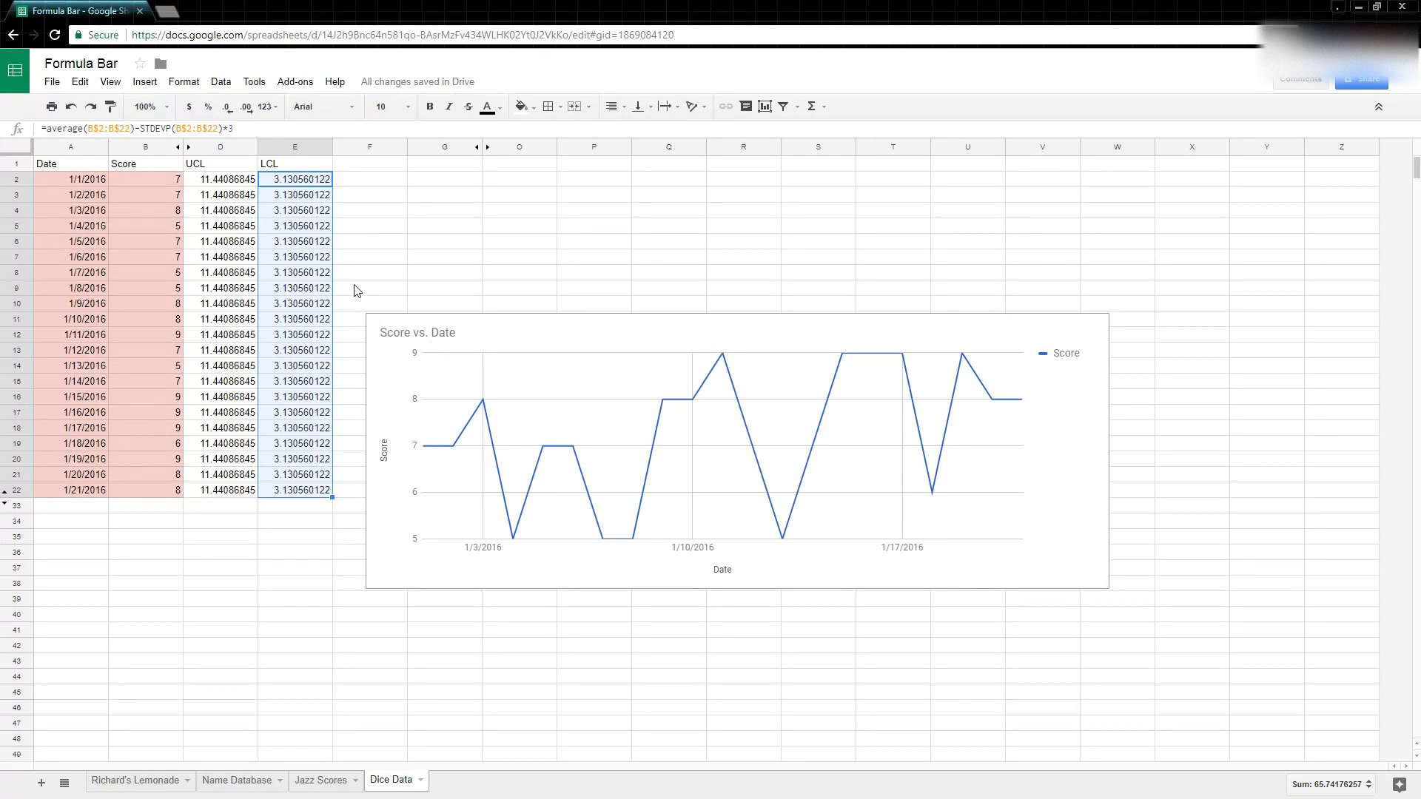
# Add the UCL column, D1:D22, as a new series in the Score vs. Date chart.
pyautogui.click(563, 328)
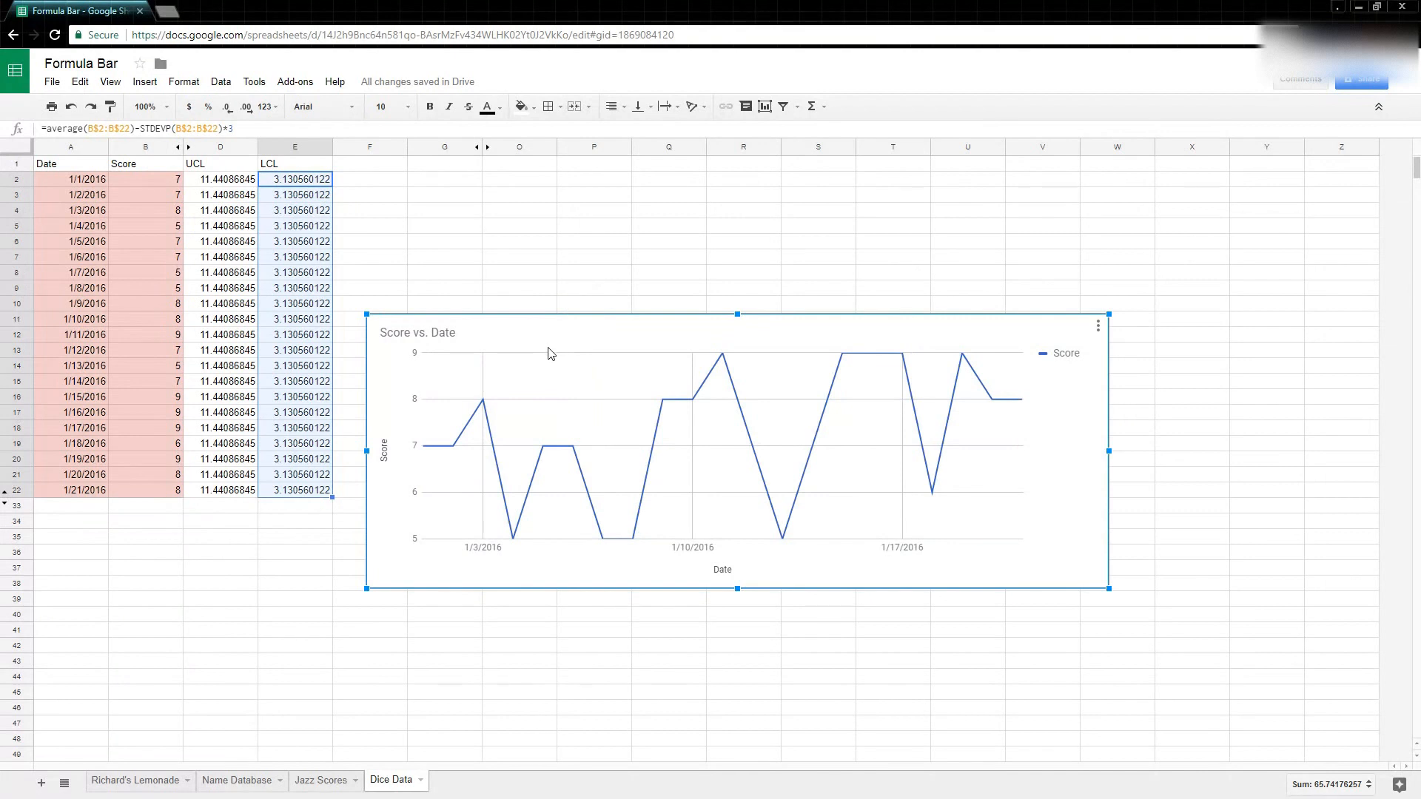
pyautogui.doubleClick(570, 332)
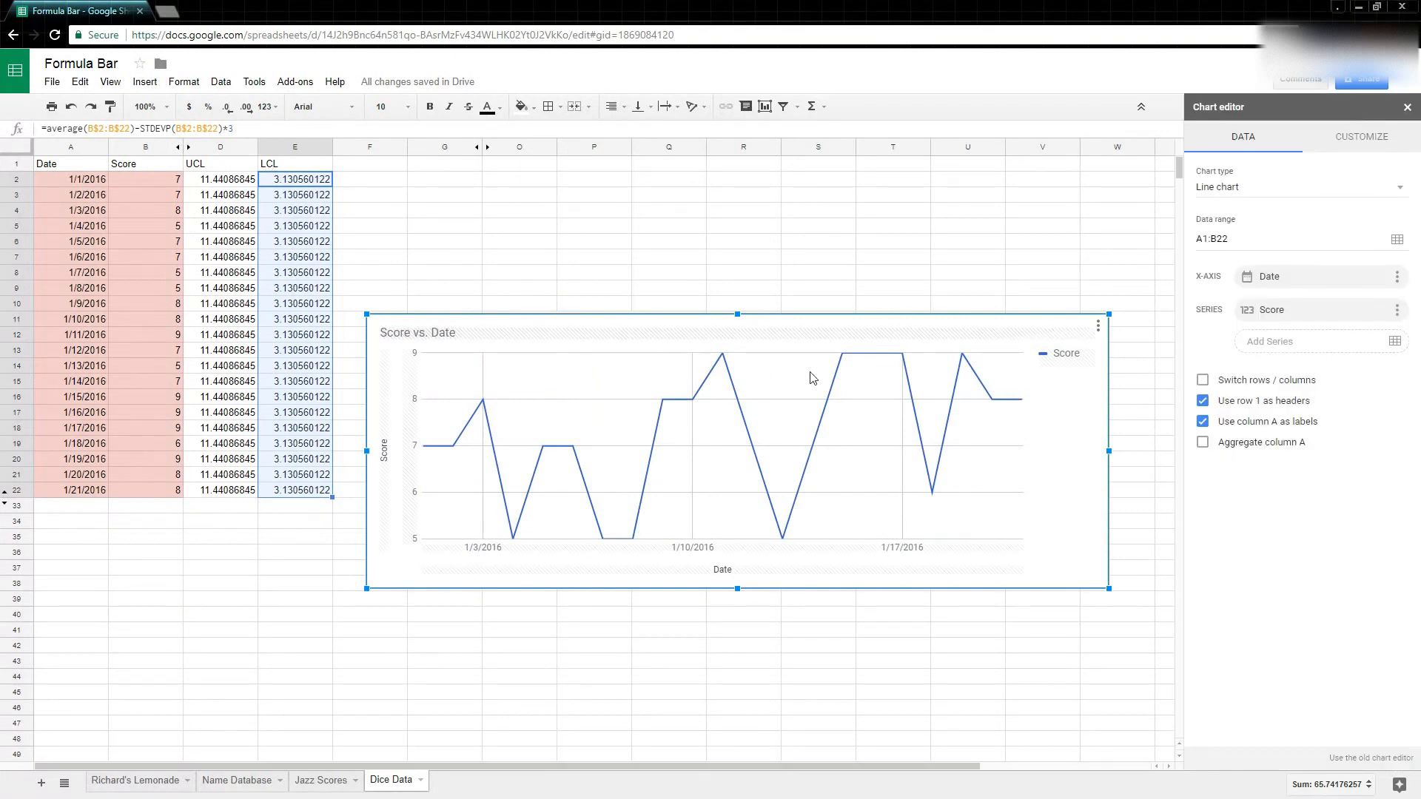
pyautogui.click(1396, 345)
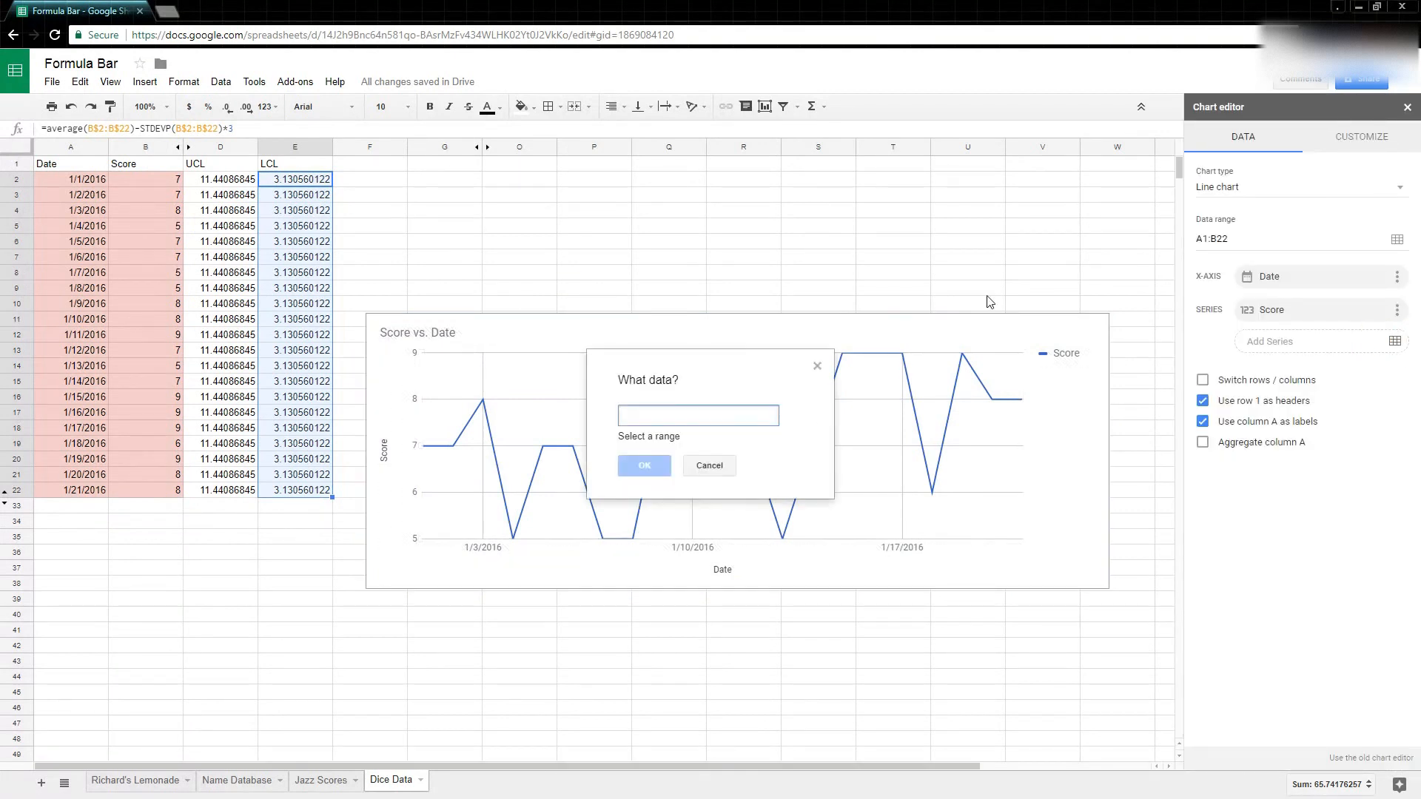
pyautogui.moveTo(222, 163); pyautogui.dragTo(226, 491)
pyautogui.click(646, 452)
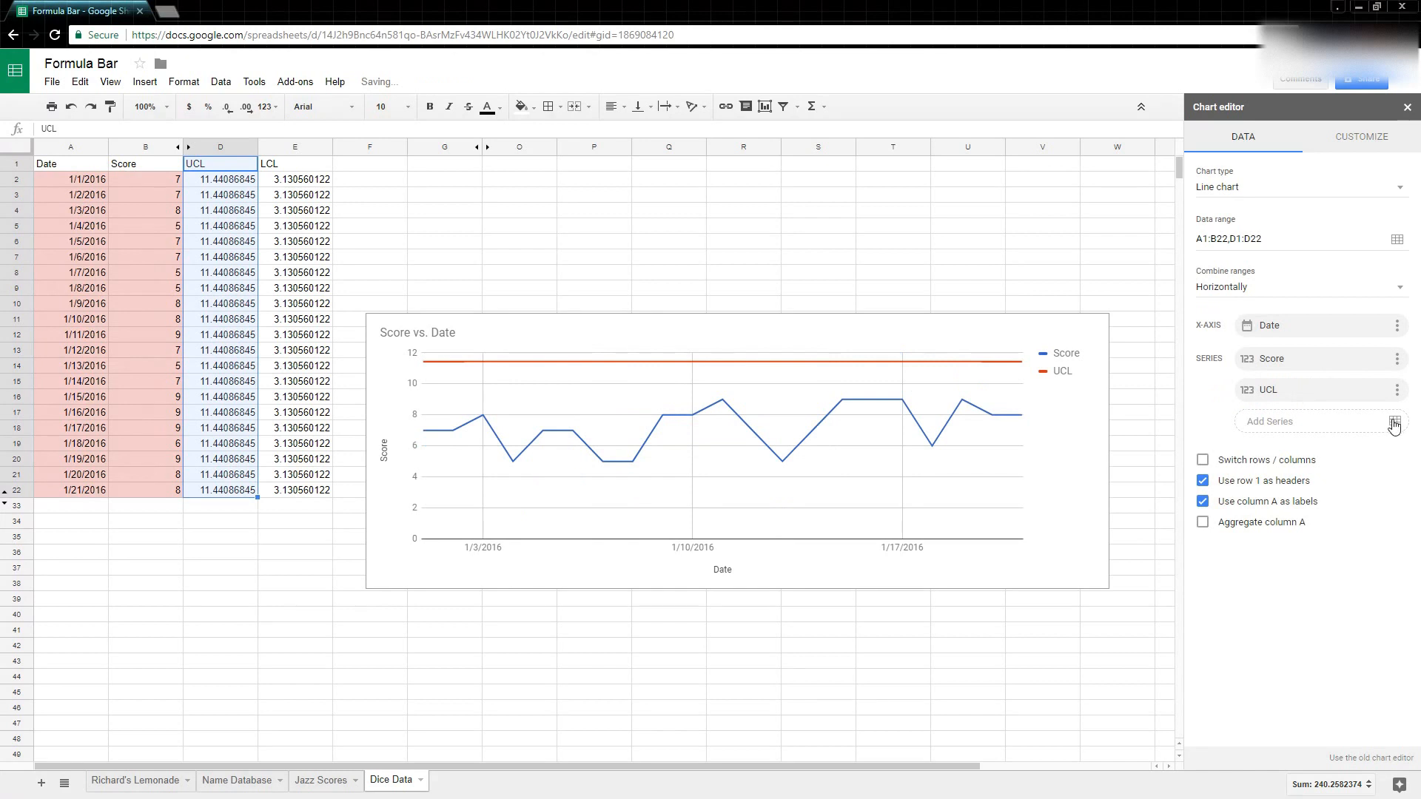
# Add the LCL column, E1:E22, as a new series in the Score vs. Date chart.
pyautogui.click(1396, 421)
pyautogui.moveTo(281, 163); pyautogui.dragTo(296, 490)
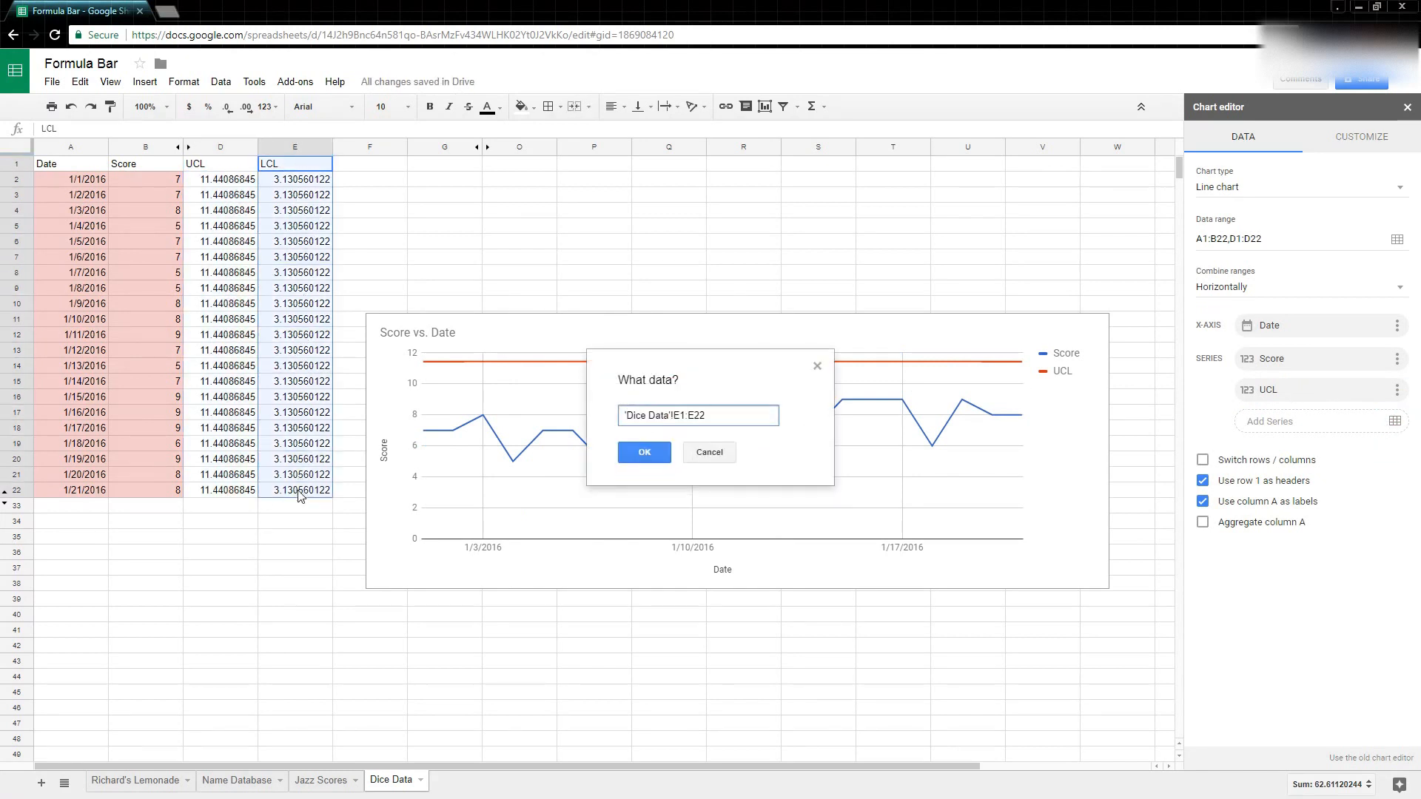
pyautogui.click(645, 452)
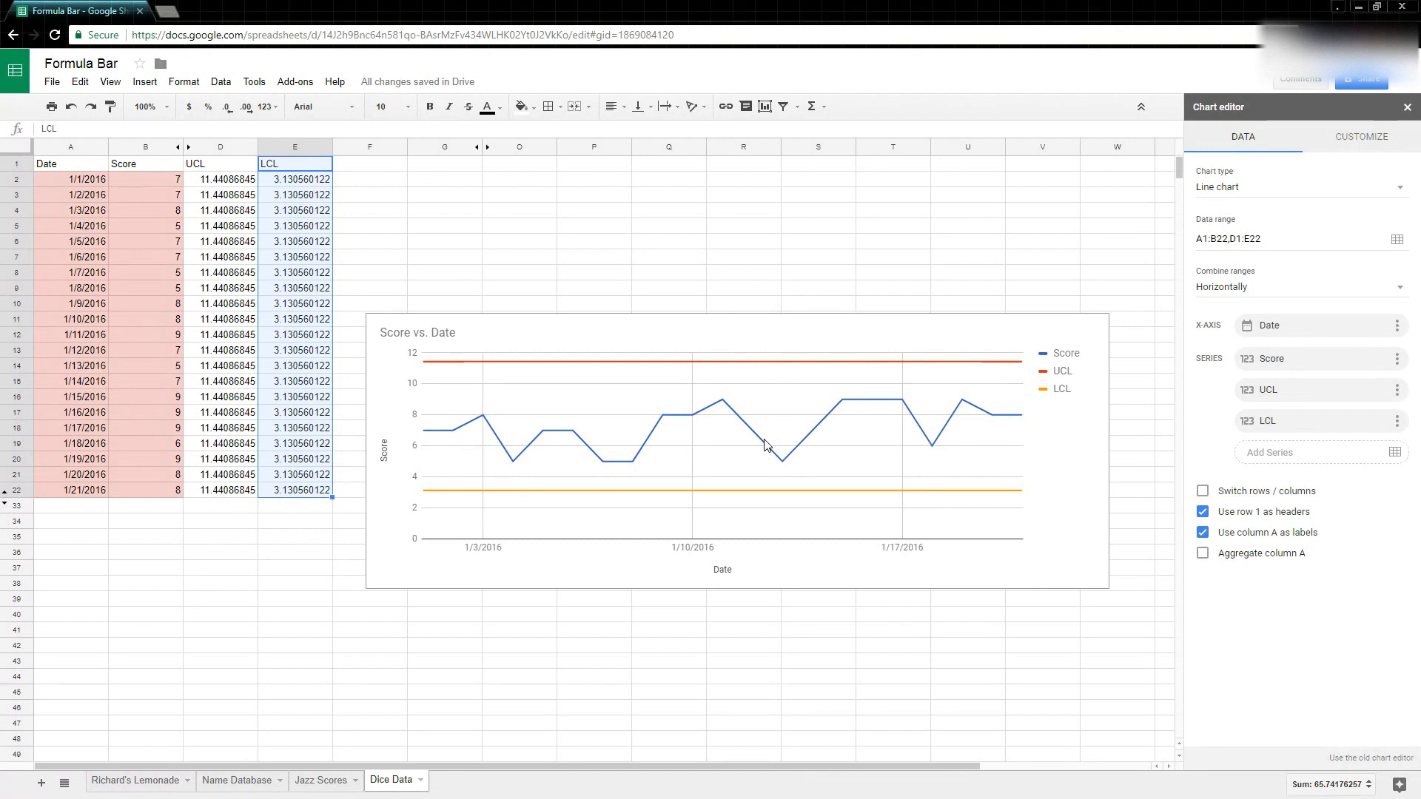
pyautogui.moveTo(789, 457)
pyautogui.mouseDown()
pyautogui.moveTo(785, 468)
pyautogui.moveTo(789, 457)
pyautogui.mouseUp()
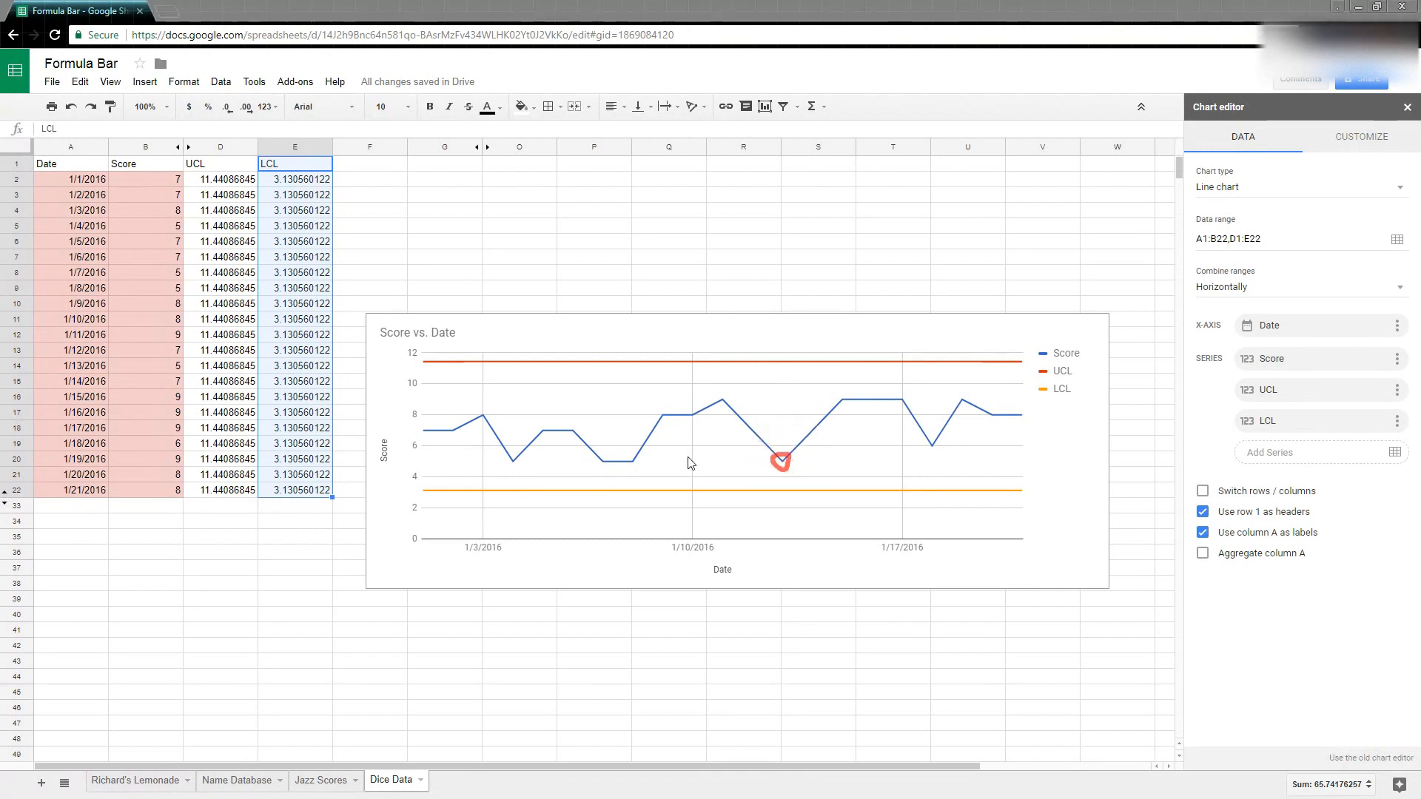
pyautogui.moveTo(637, 463); pyautogui.dragTo(613, 474)
pyautogui.moveTo(521, 457)
pyautogui.mouseDown()
pyautogui.moveTo(509, 469)
pyautogui.moveTo(513, 456)
pyautogui.mouseUp()
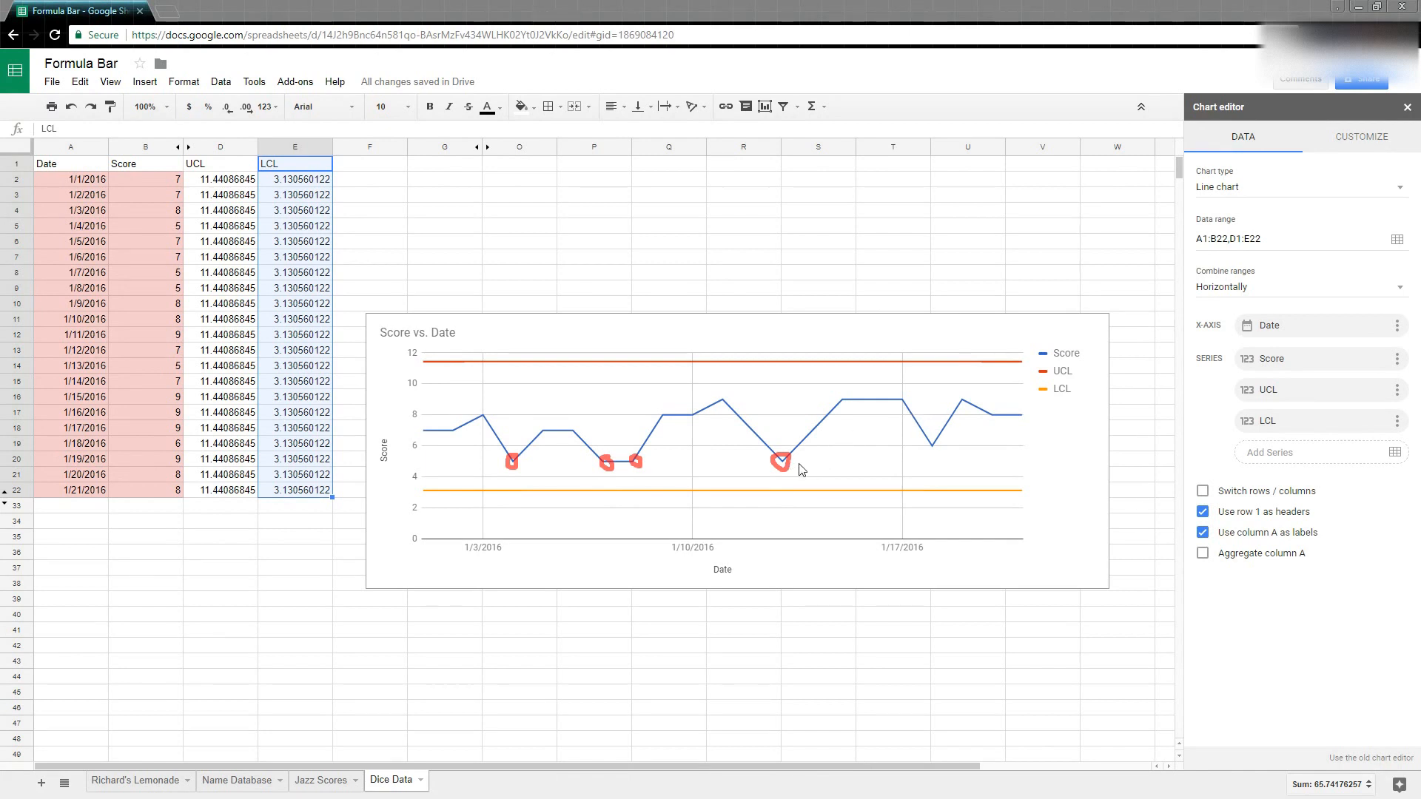
pyautogui.press('Escape')
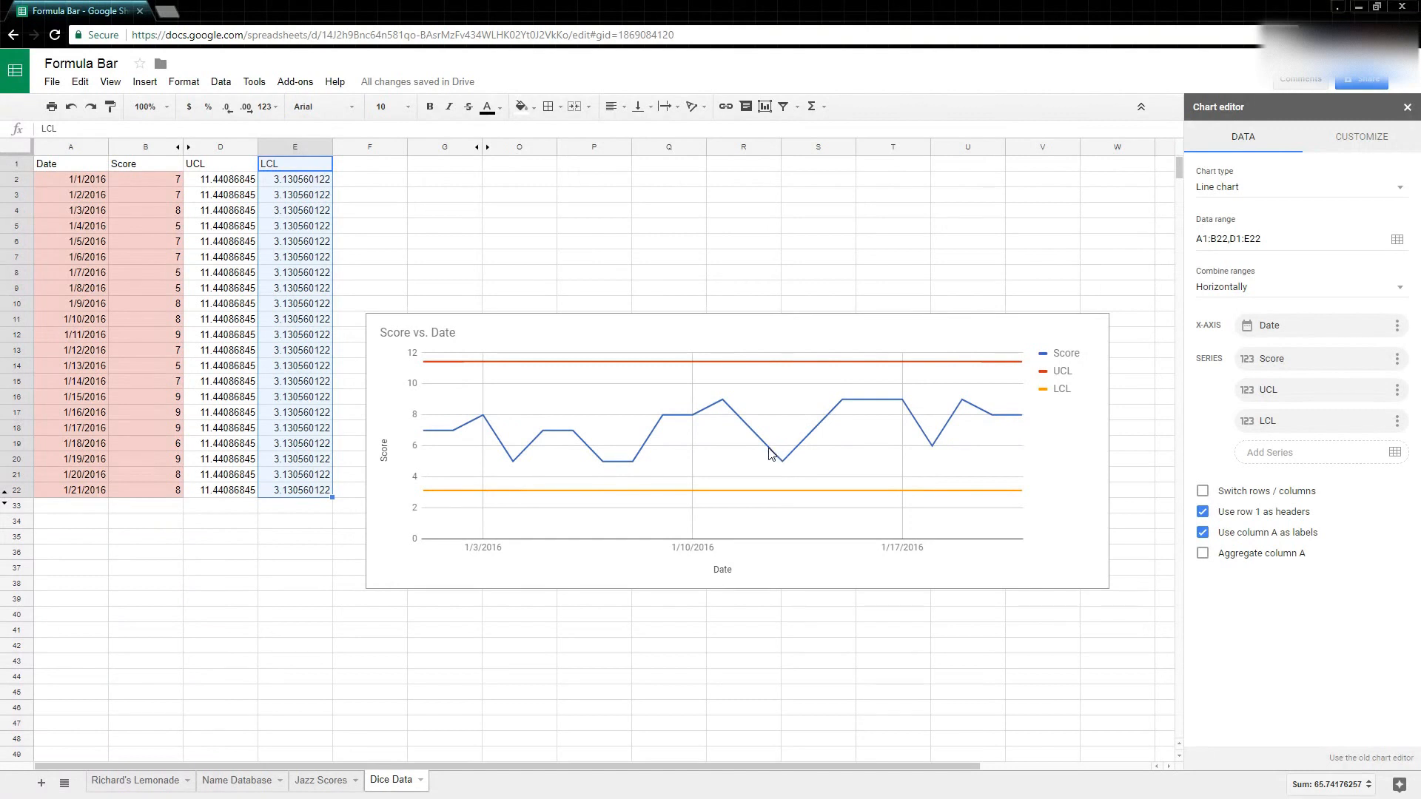
# Unhide the hidden rows between rows 22 and 33 of the Dice Data sheet.
pyautogui.moveTo(16, 509); pyautogui.dragTo(14, 491)
pyautogui.rightClick(13, 491)
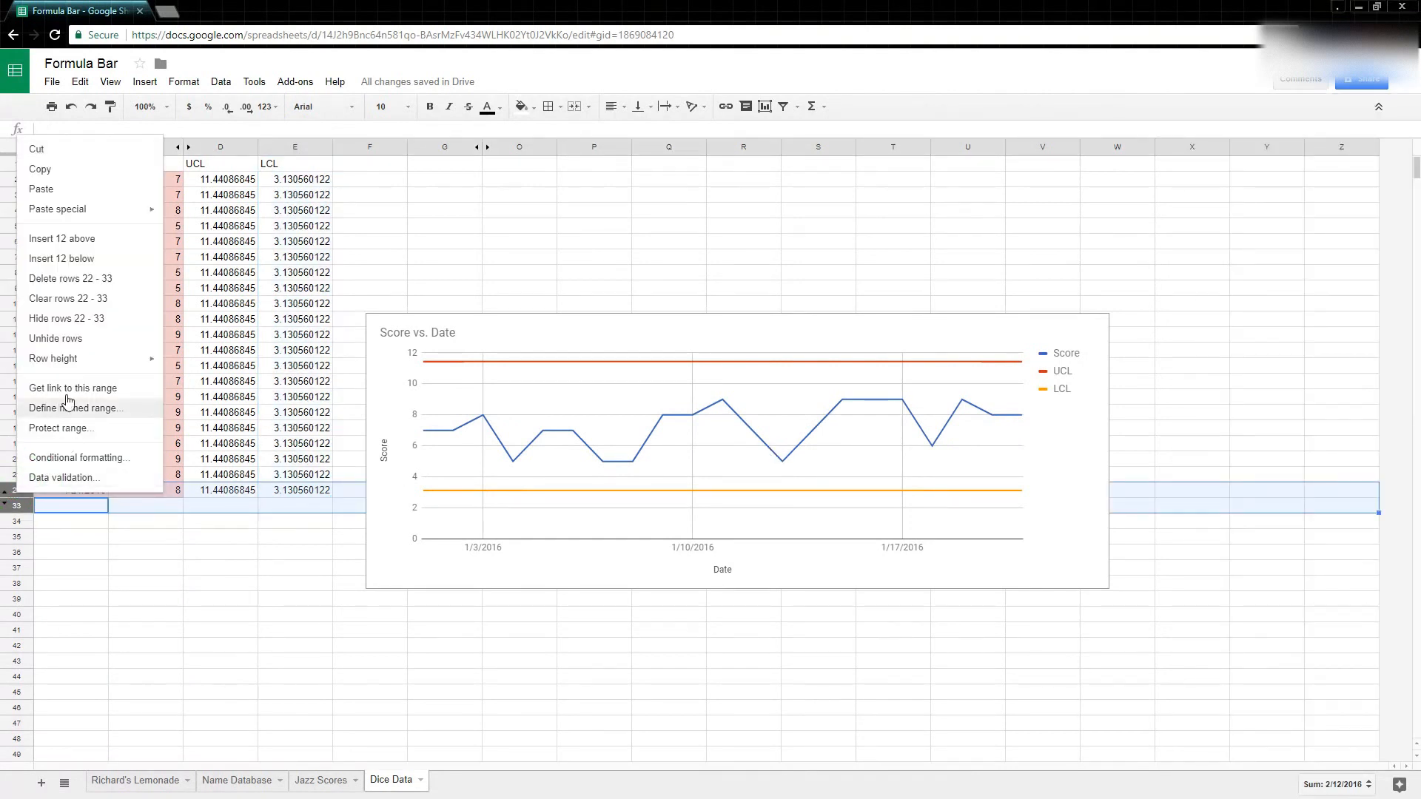
pyautogui.click(74, 341)
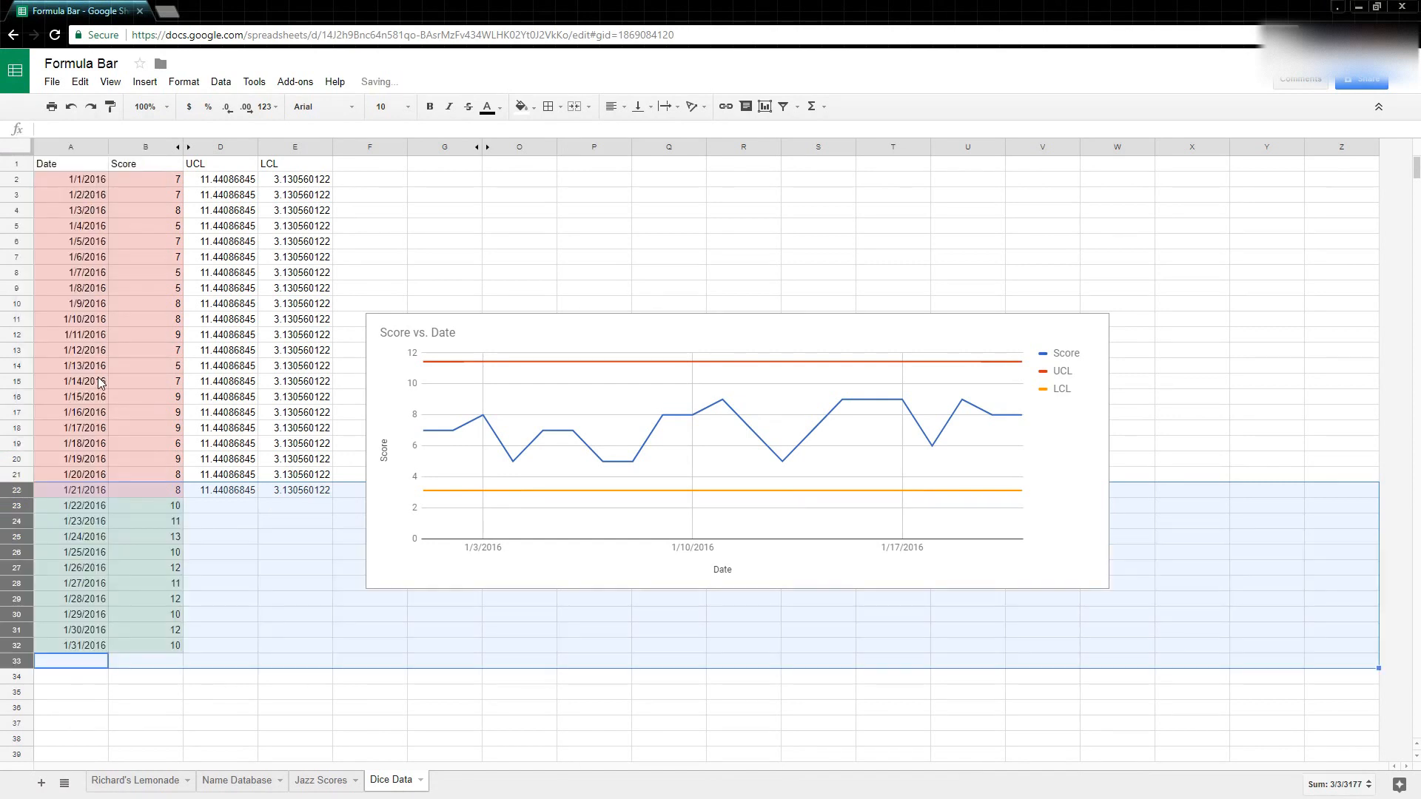
# Extend the UCL and LCL formulas from D22:E22 down through row 32 to cover the 1/22/2016 to 1/31/2016 dates.
pyautogui.click(100, 511)
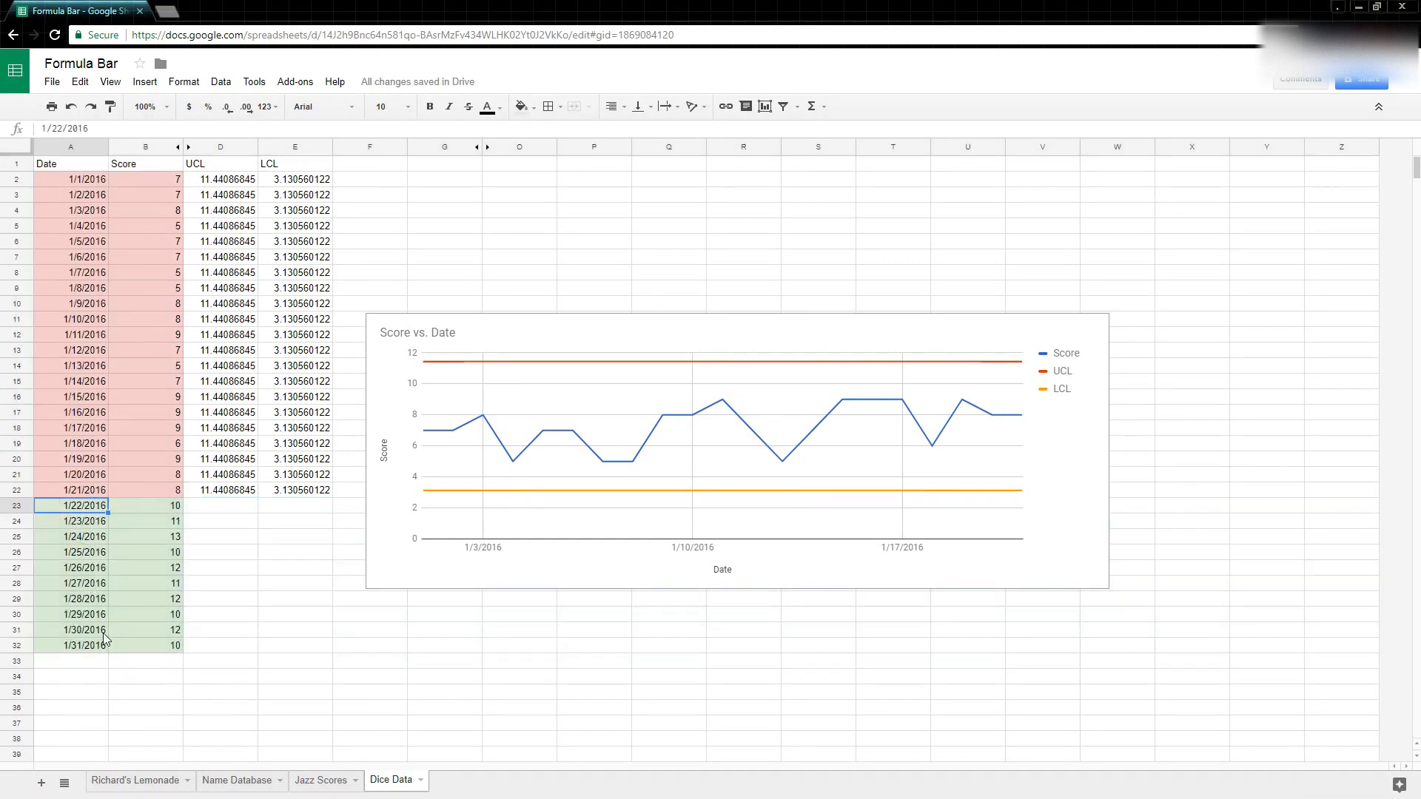
pyautogui.moveTo(97, 651); pyautogui.dragTo(82, 507)
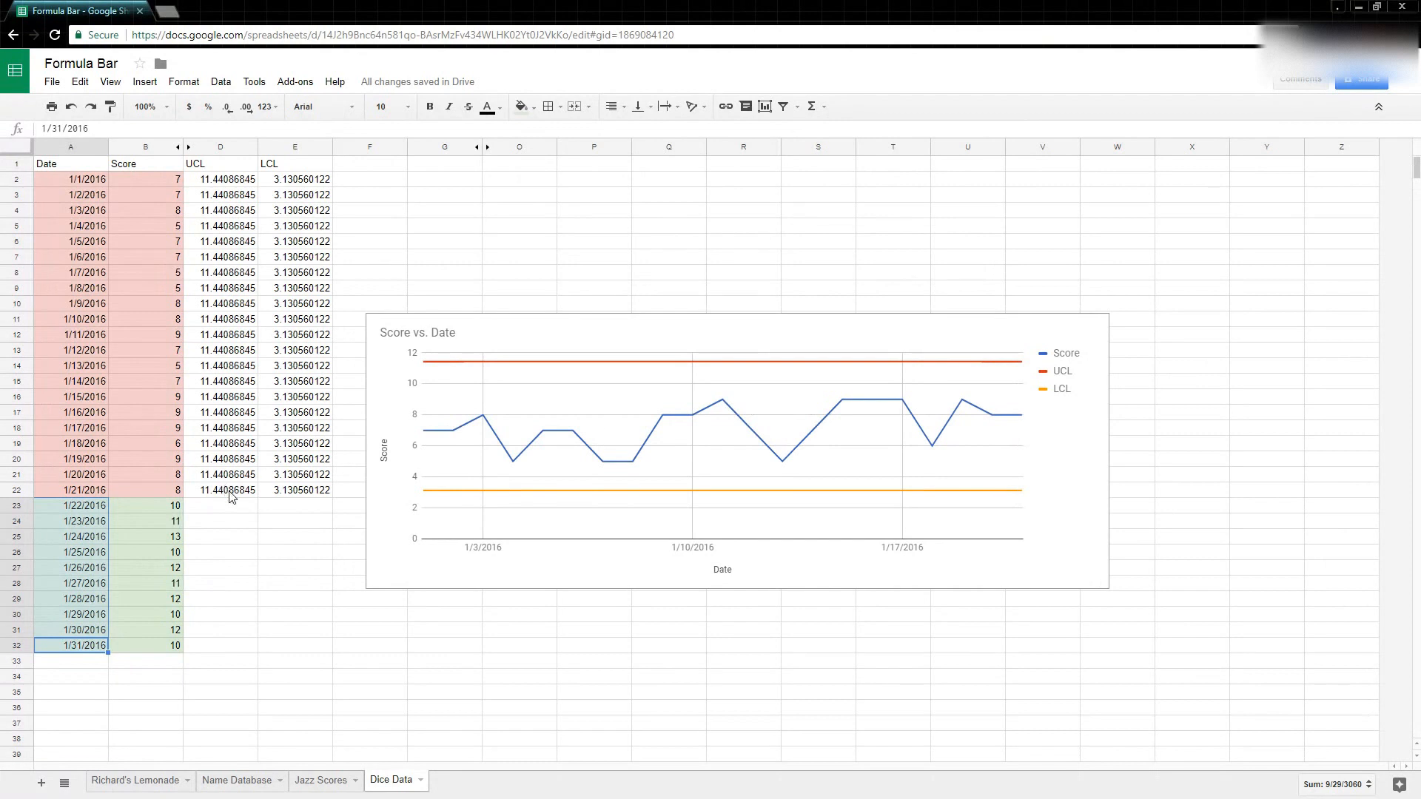
pyautogui.moveTo(225, 490); pyautogui.dragTo(314, 650)
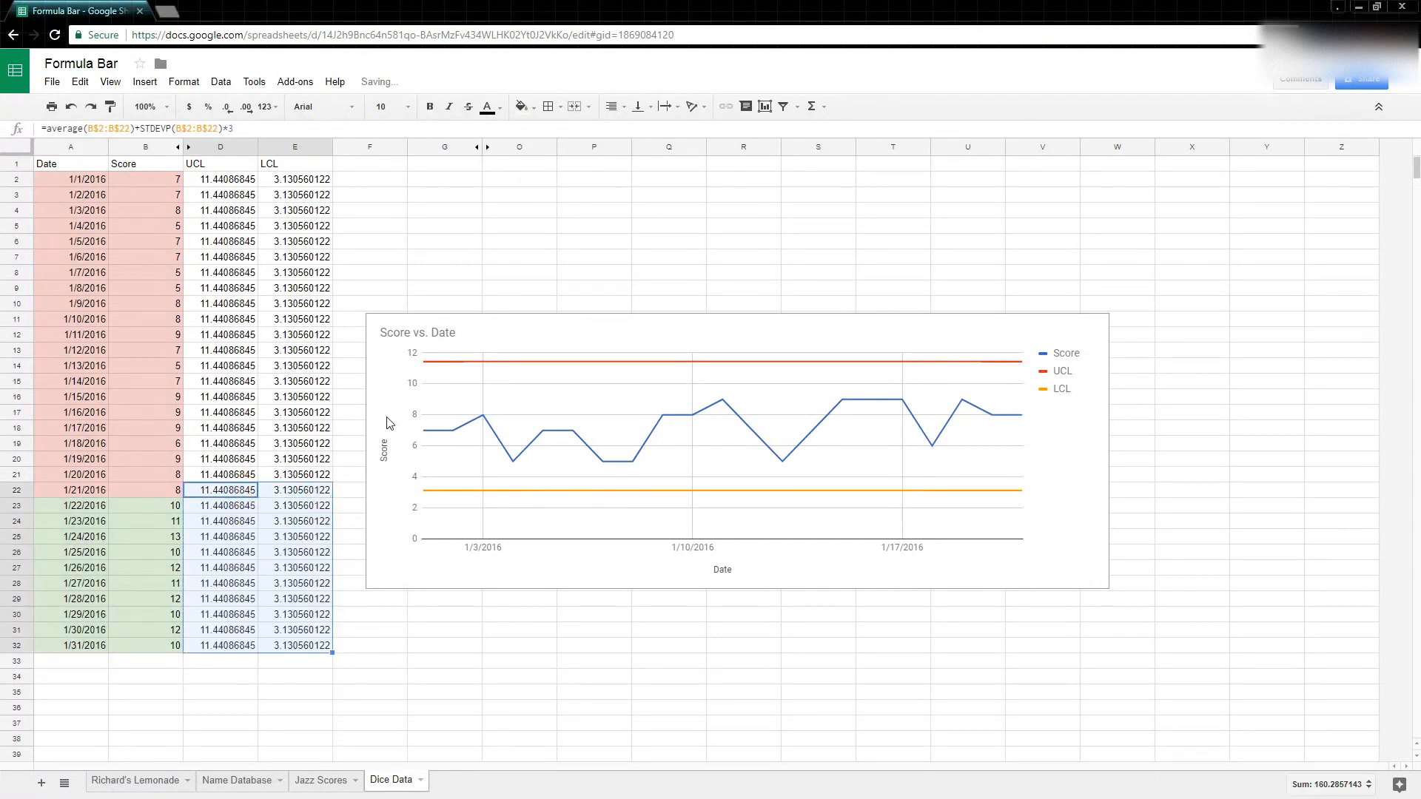
# Change the chart's Date x-axis range to A1:A32.
pyautogui.doubleClick(1049, 440)
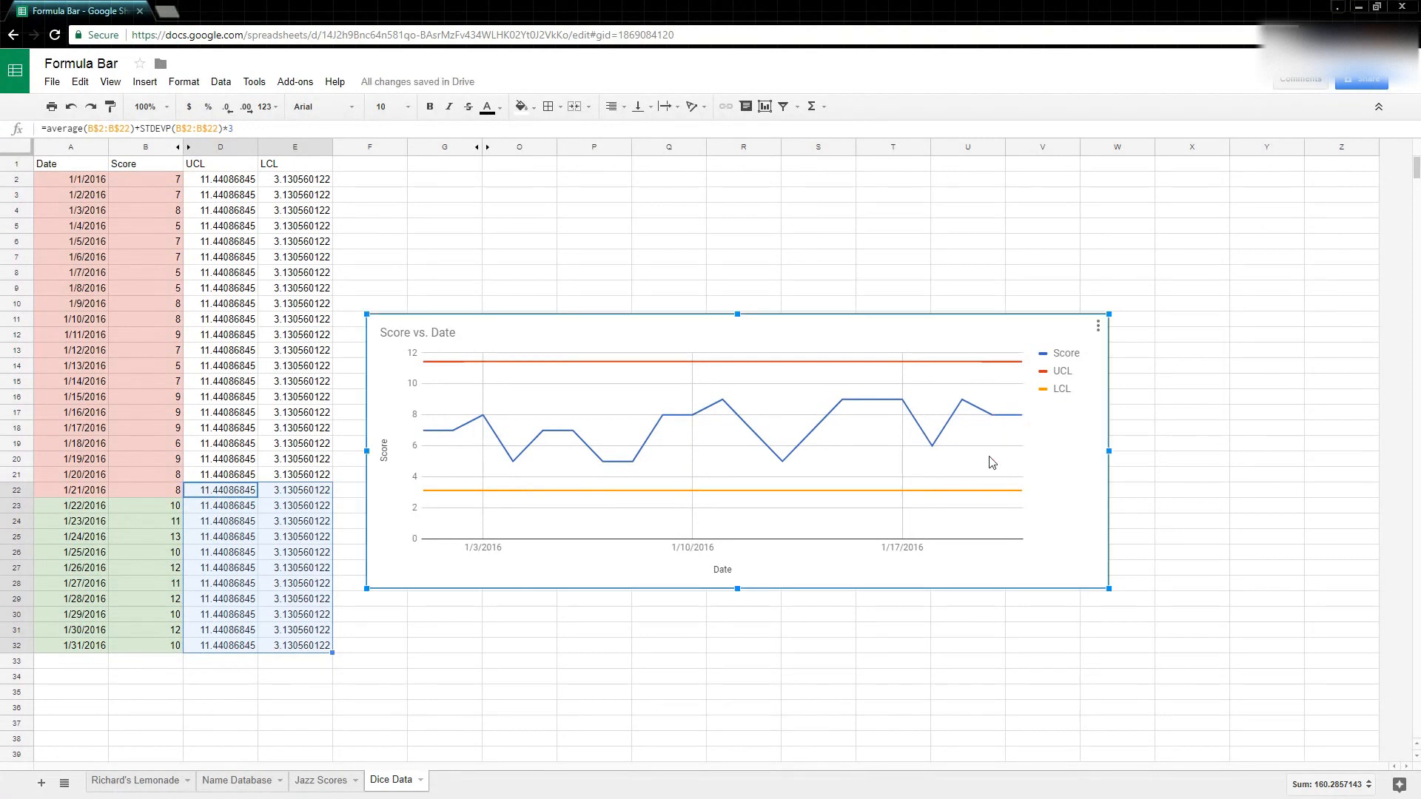
pyautogui.click(1396, 325)
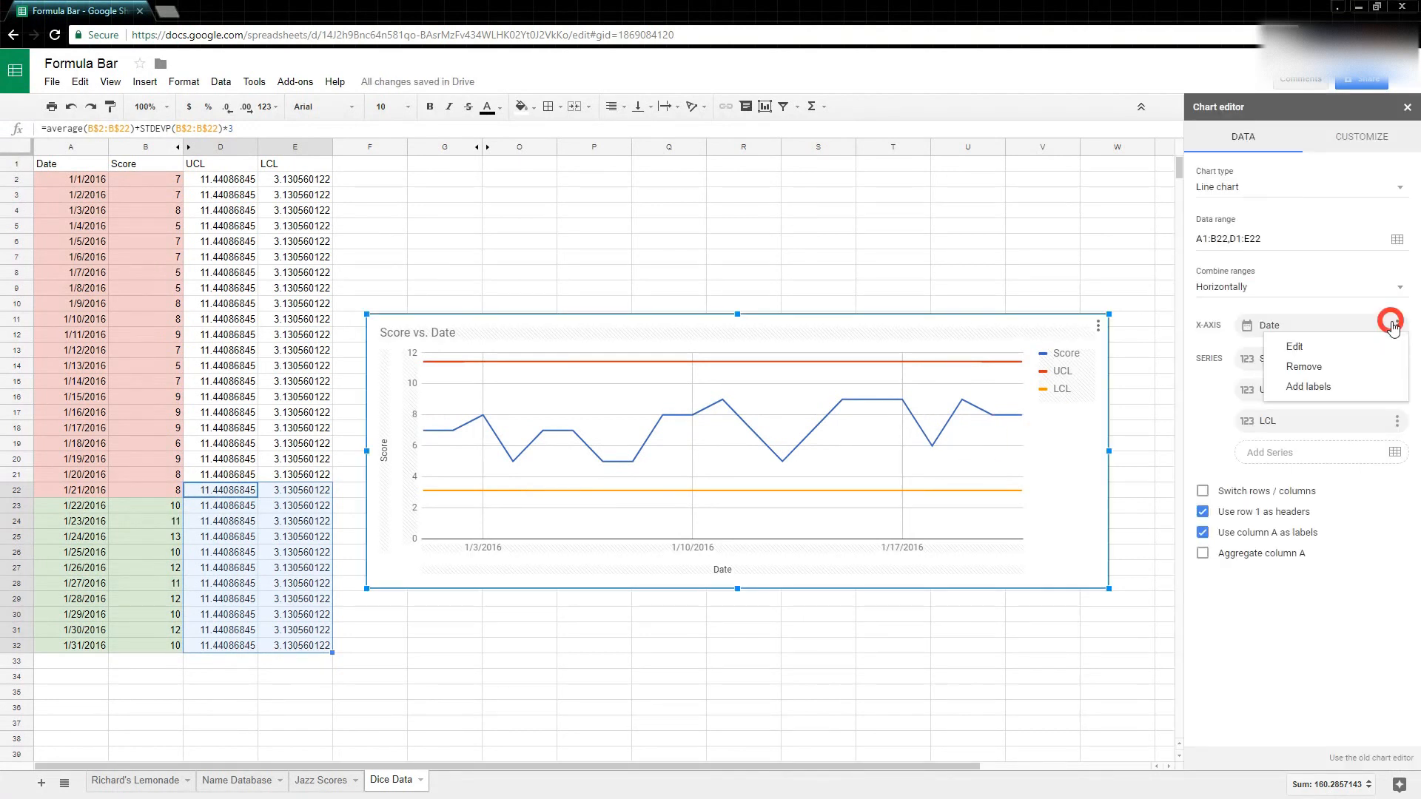
pyautogui.click(1322, 348)
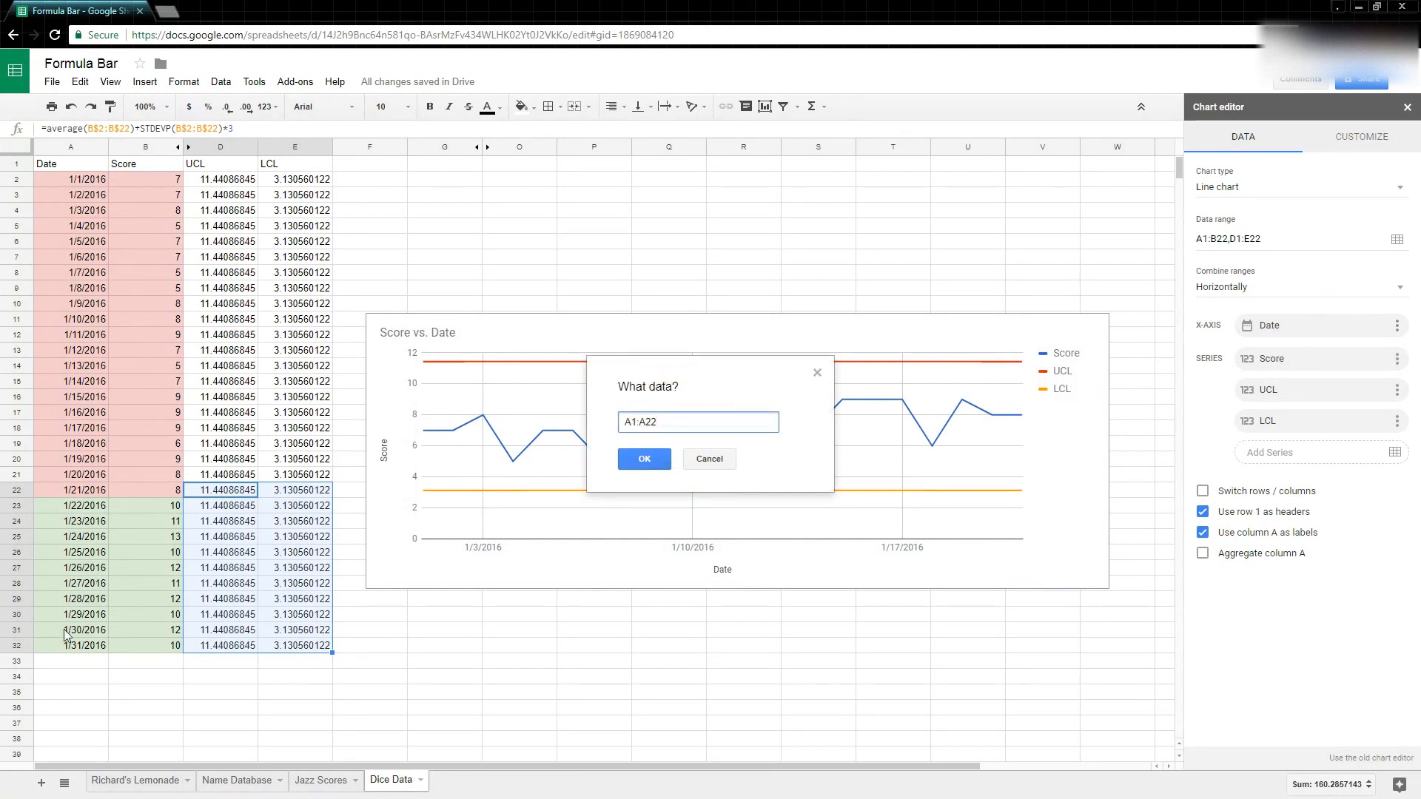
pyautogui.moveTo(74, 645); pyautogui.dragTo(65, 163)
pyautogui.click(645, 459)
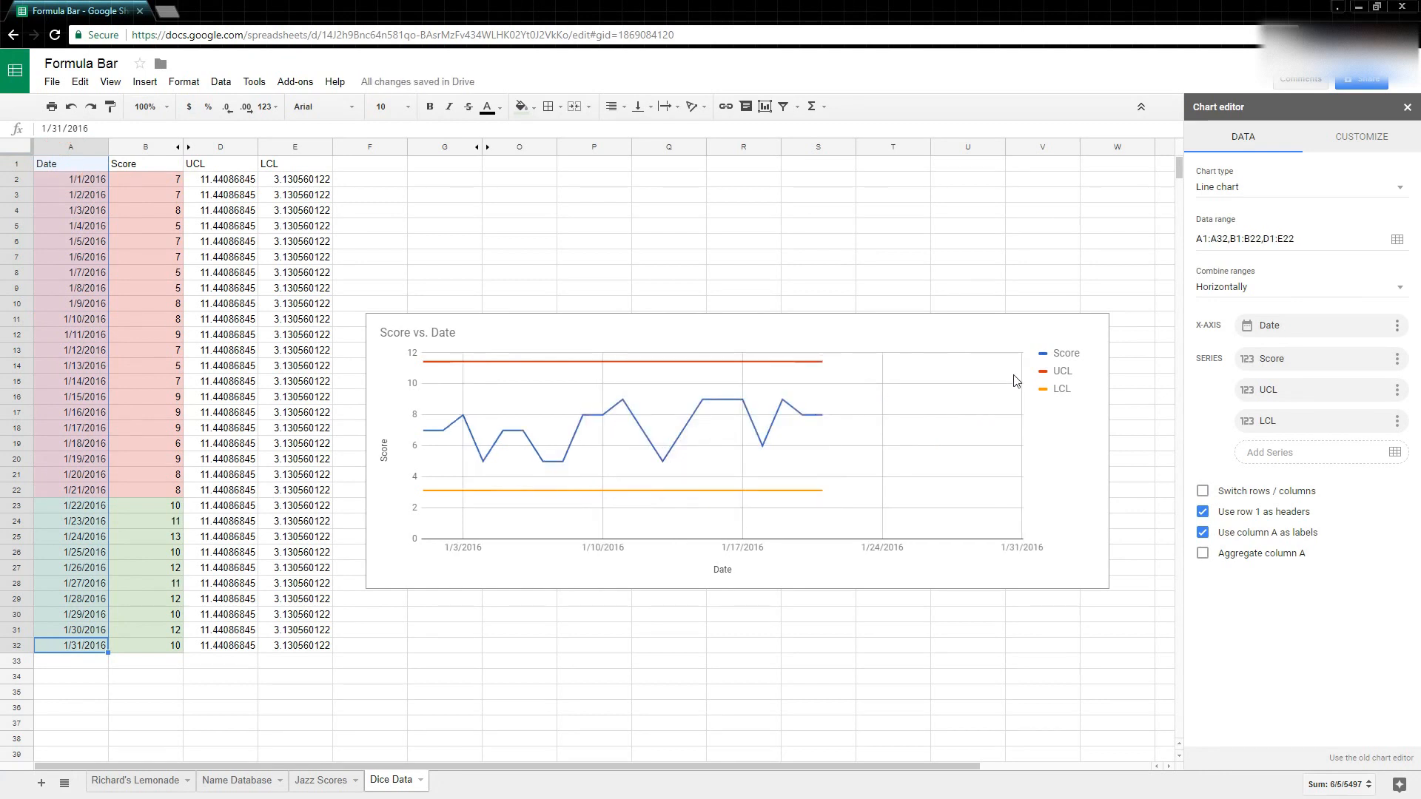
# Change the chart's Score series range to B1:B32.
pyautogui.click(1397, 360)
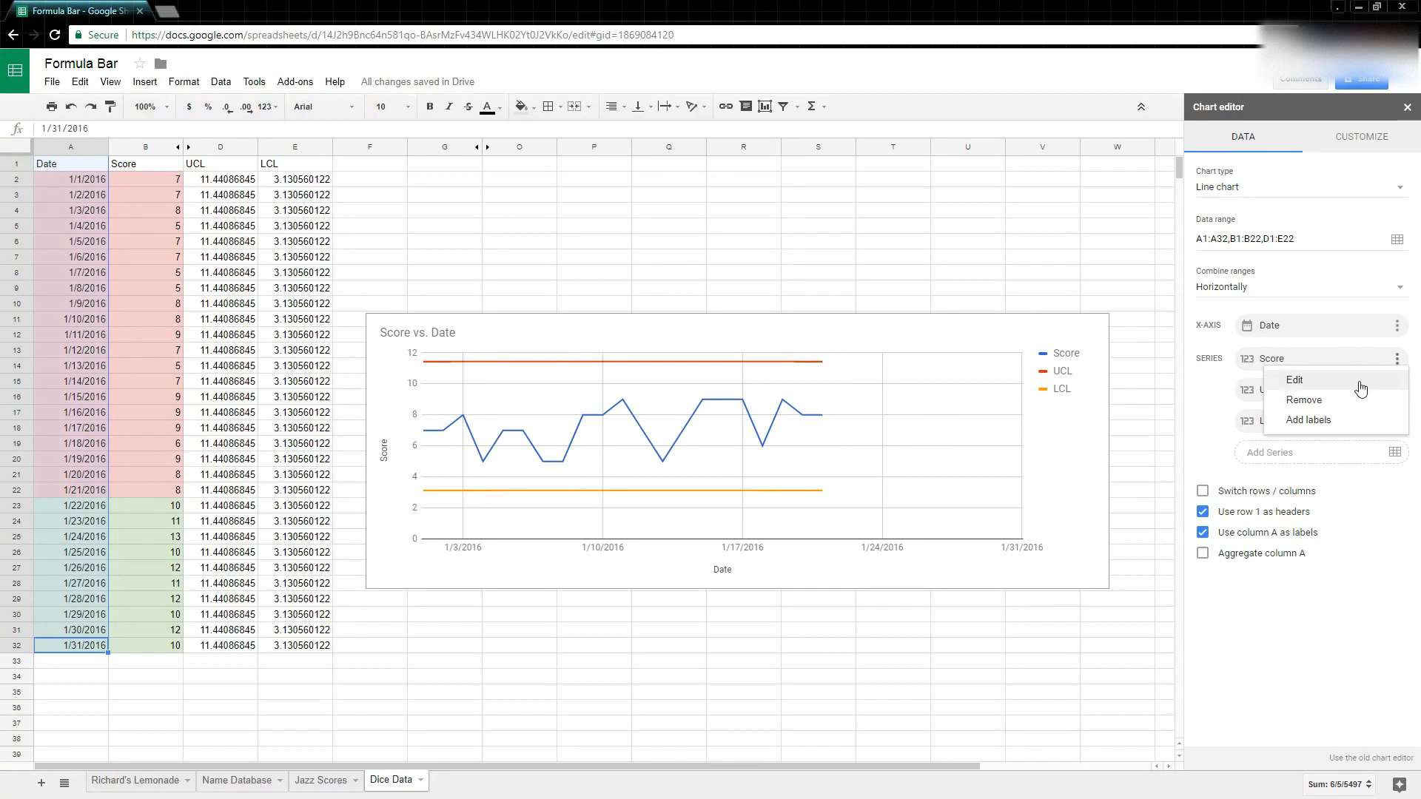
pyautogui.click(1333, 381)
pyautogui.click(658, 423)
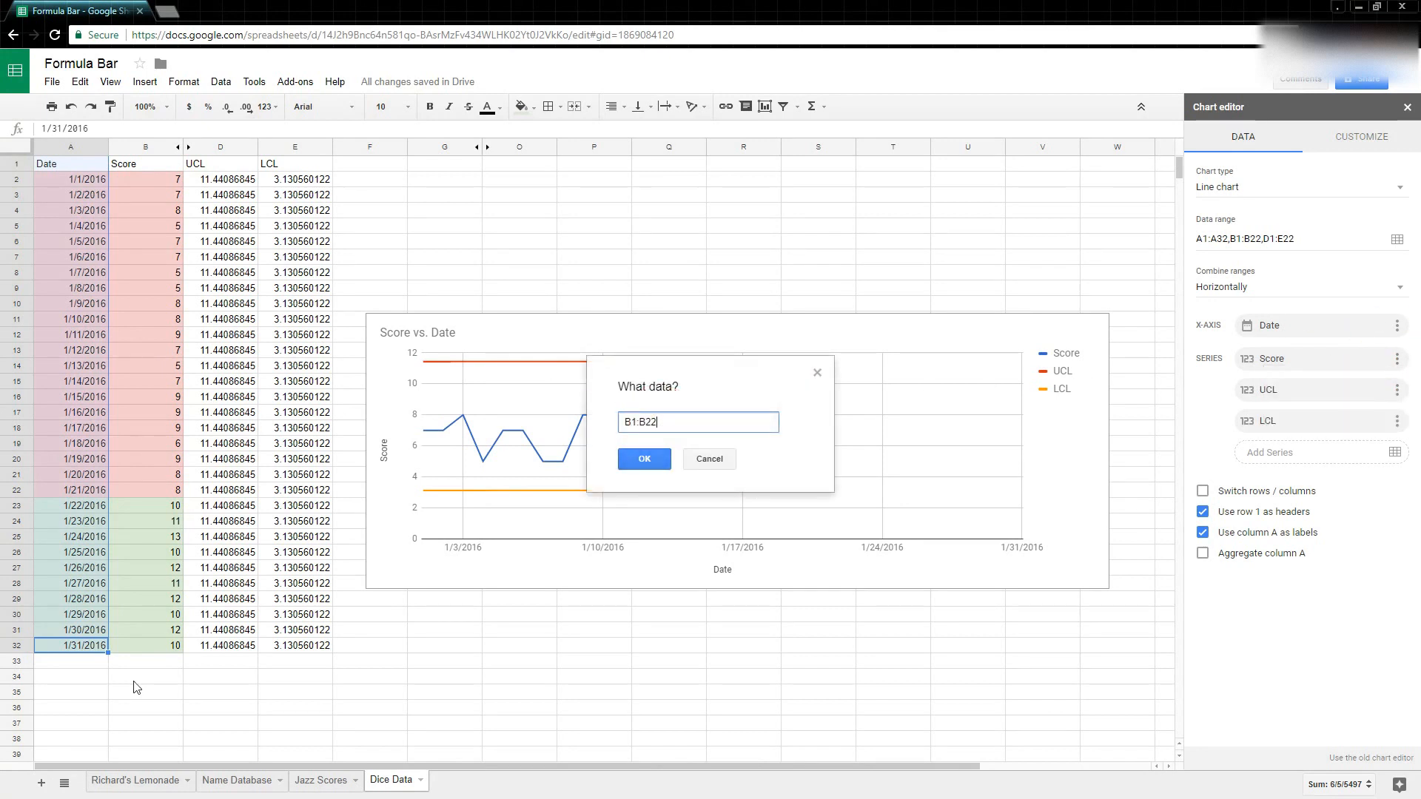
pyautogui.moveTo(148, 645); pyautogui.dragTo(144, 257)
pyautogui.moveTo(144, 202); pyautogui.dragTo(140, 167)
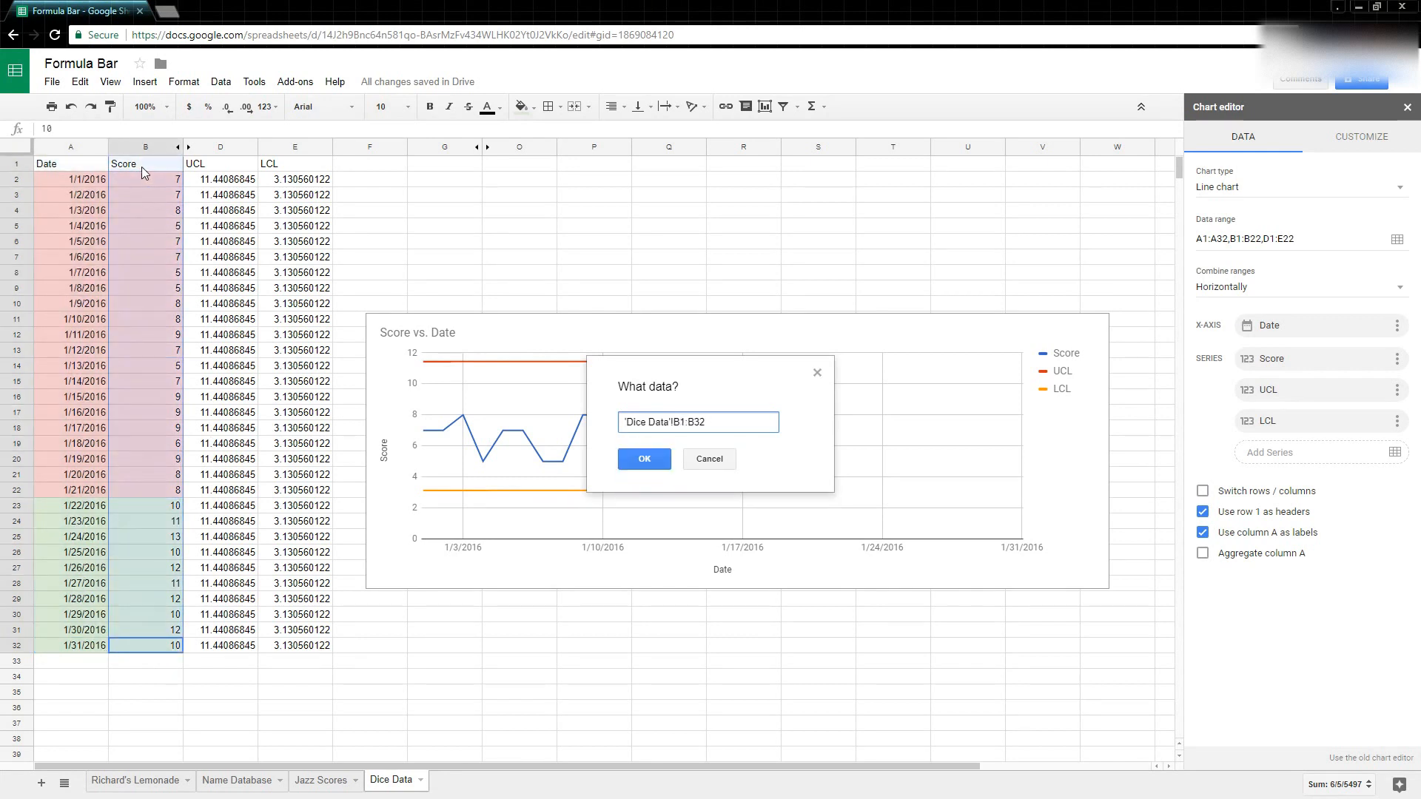
pyautogui.click(644, 459)
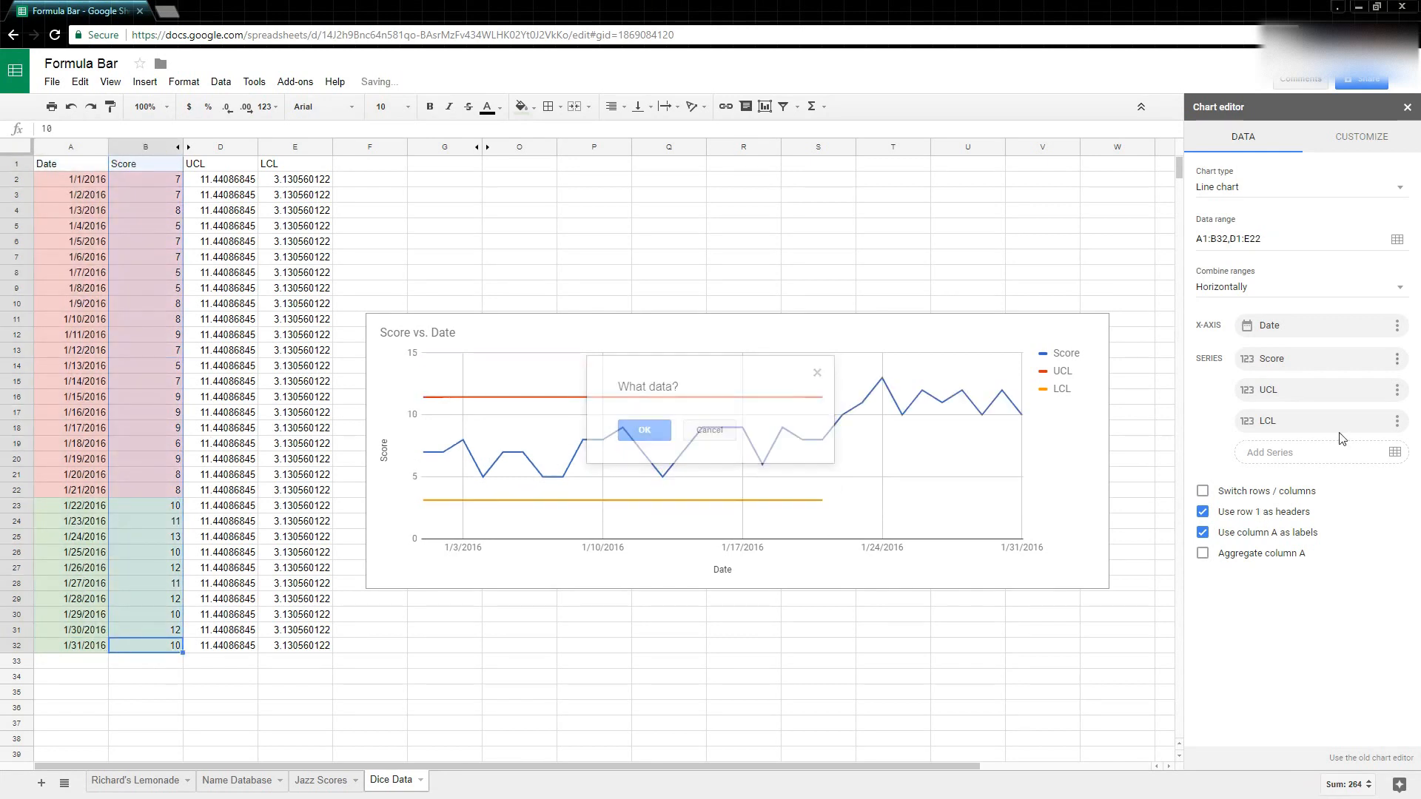
# Change the chart's UCL series range to D1:D32.
pyautogui.click(1397, 389)
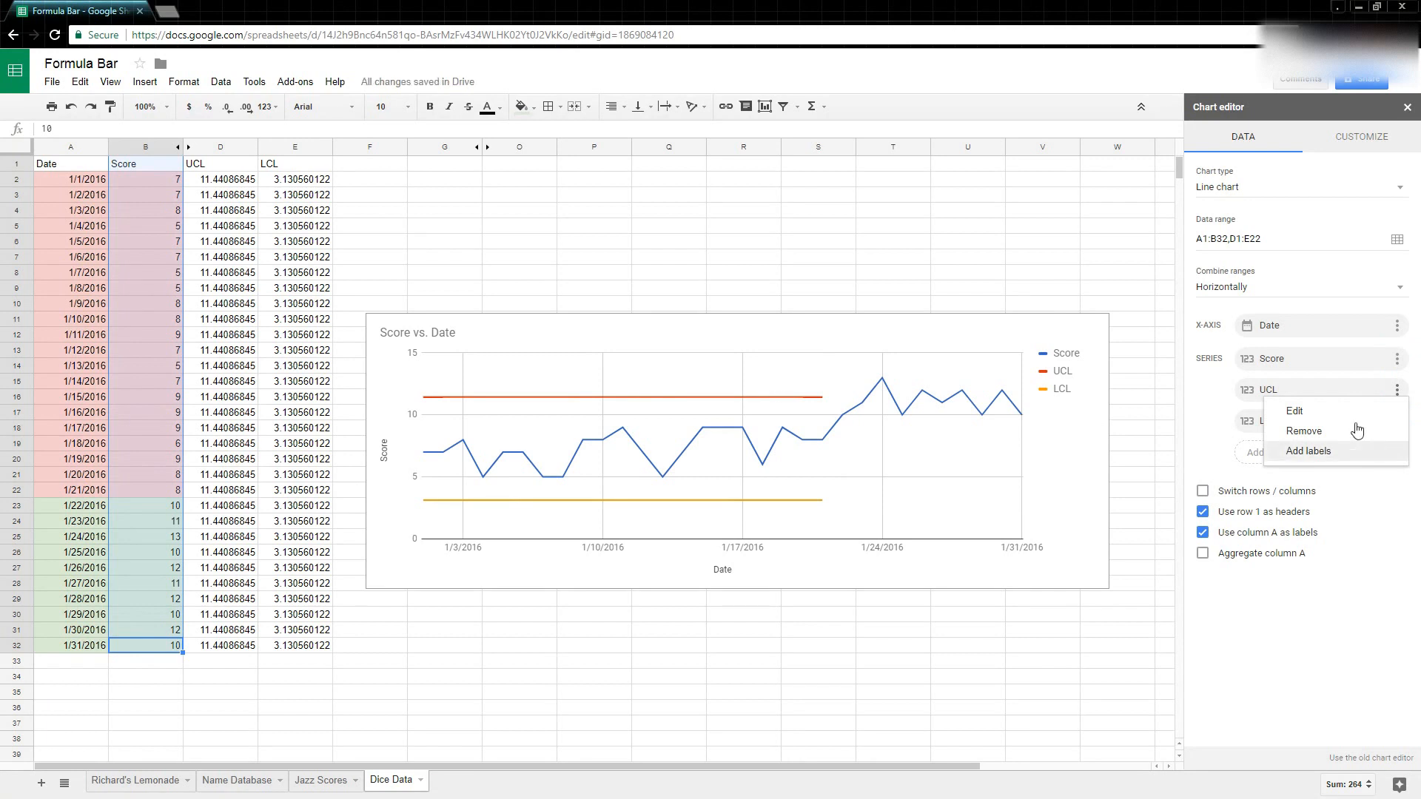
pyautogui.click(1299, 415)
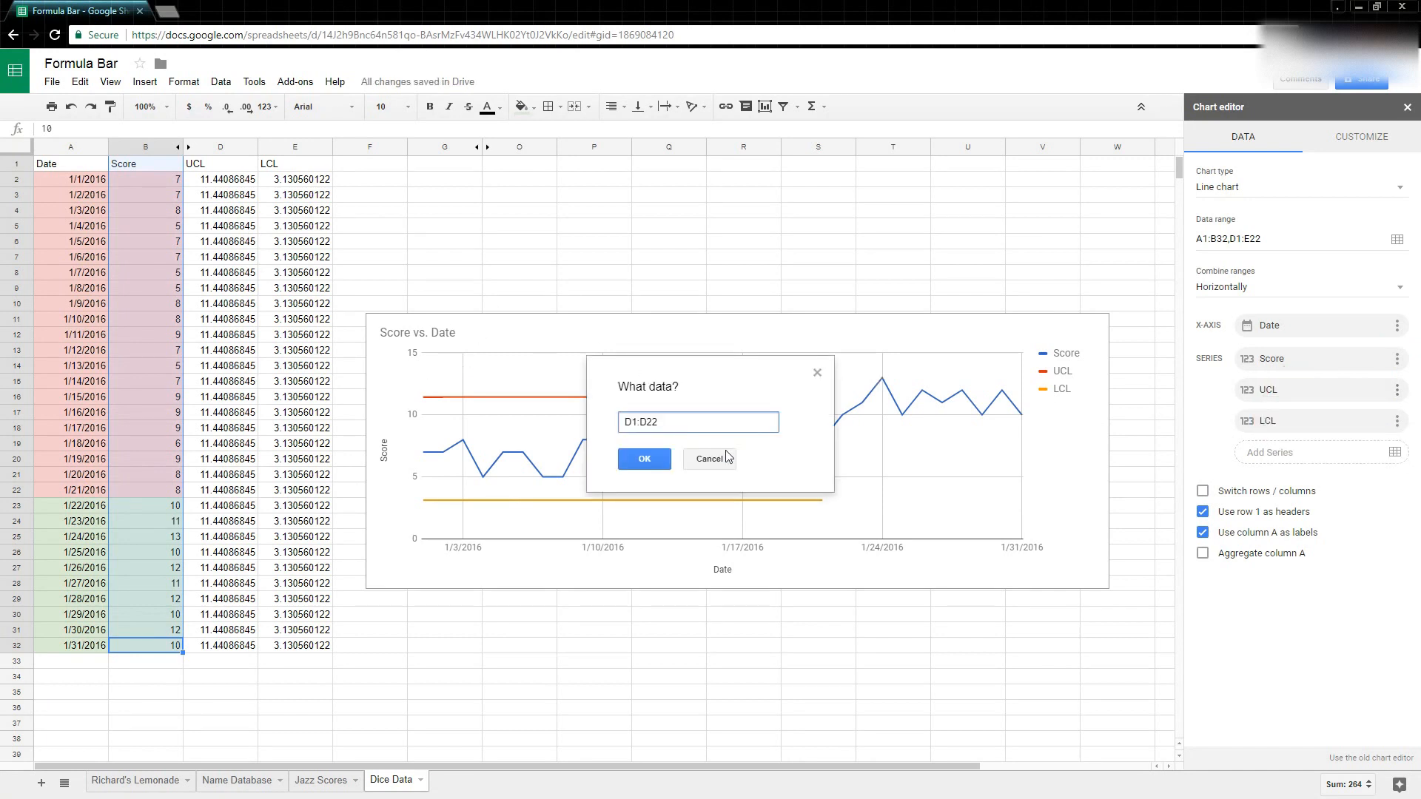
pyautogui.click(657, 421)
pyautogui.write('32')
pyautogui.press('Return')
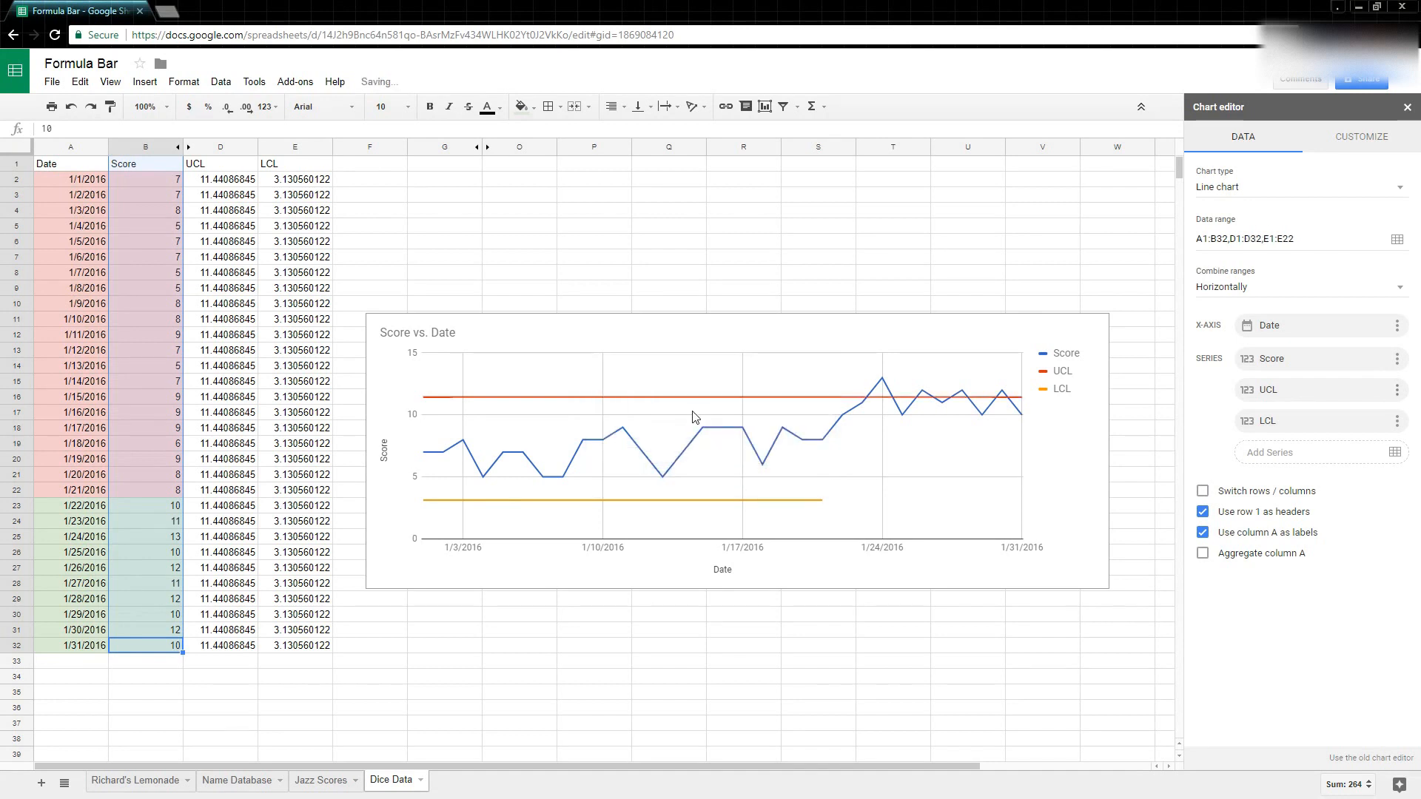
# Change the chart's LCL series range to E1:E32.
pyautogui.click(1396, 421)
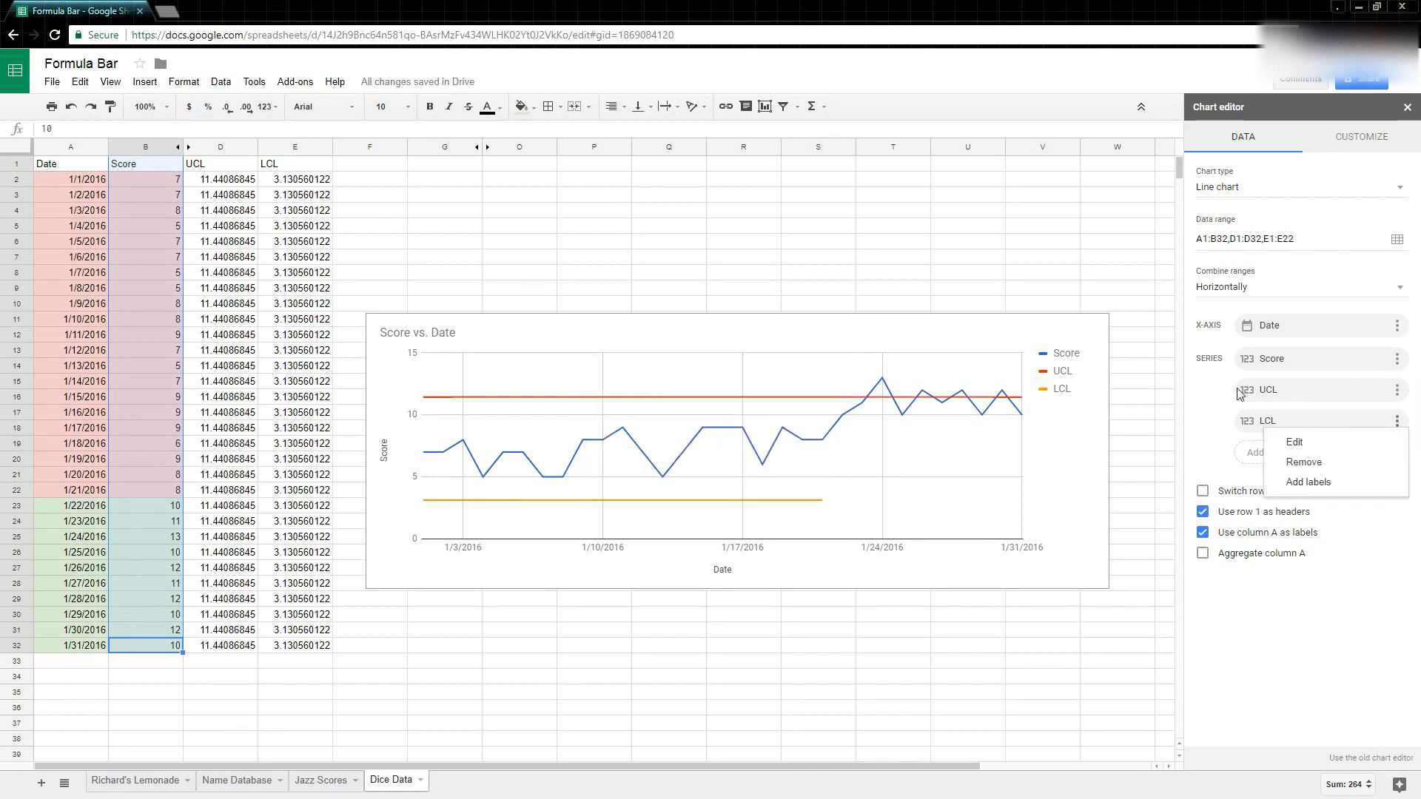
pyautogui.click(1307, 451)
pyautogui.moveTo(658, 421); pyautogui.dragTo(651, 421)
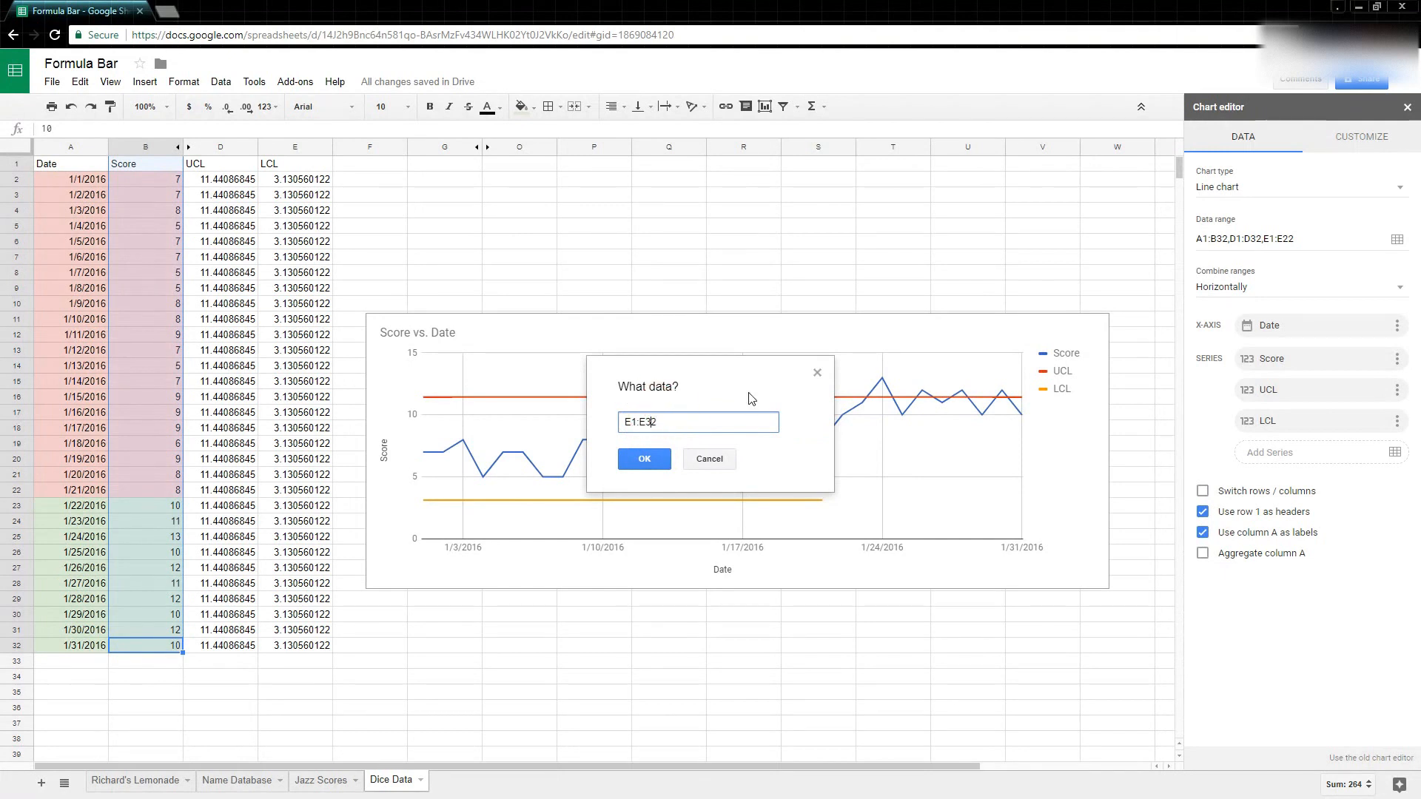
pyautogui.click(656, 457)
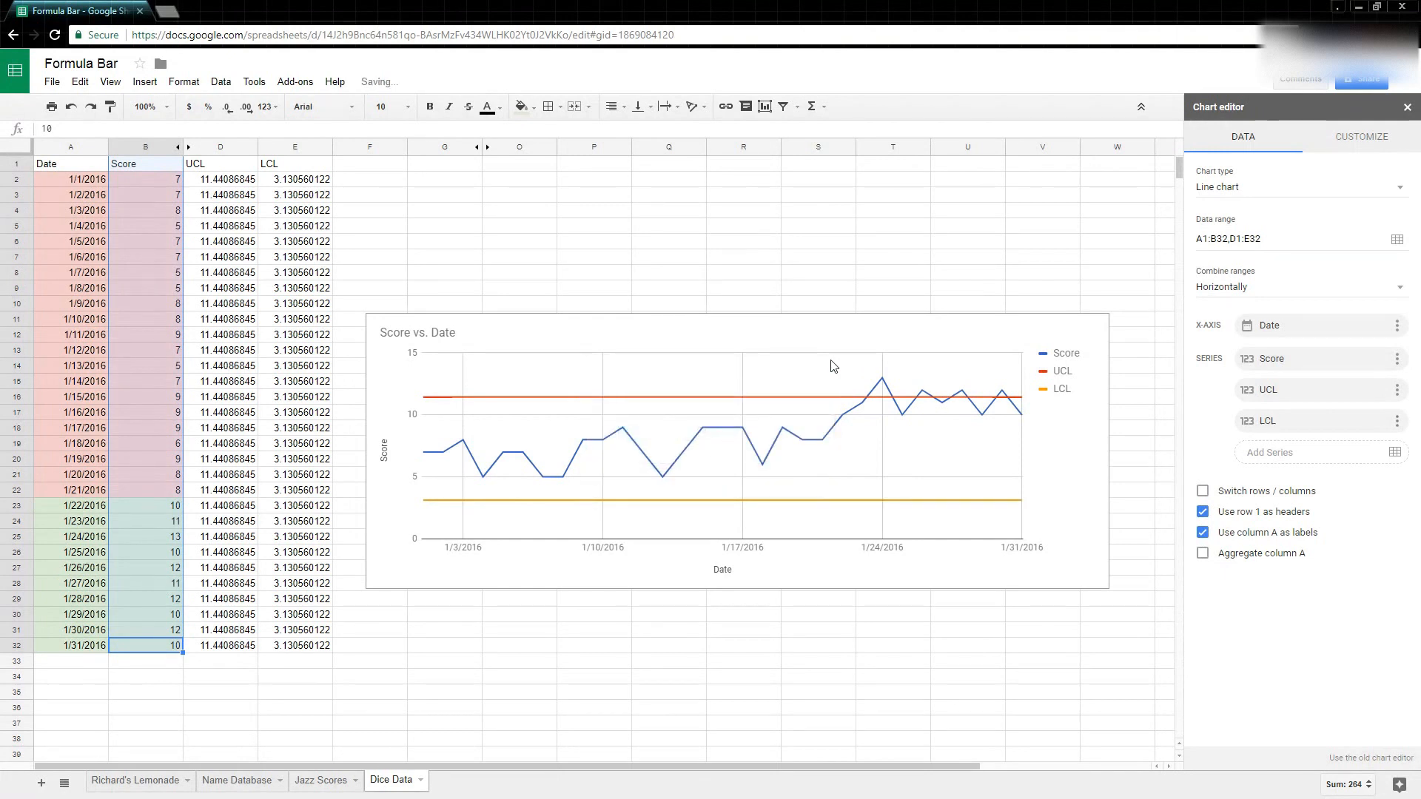
# Move the chart over the data so it starts at row 2 in column A, and enlarge it to about column W, row 27.
pyautogui.click(713, 325)
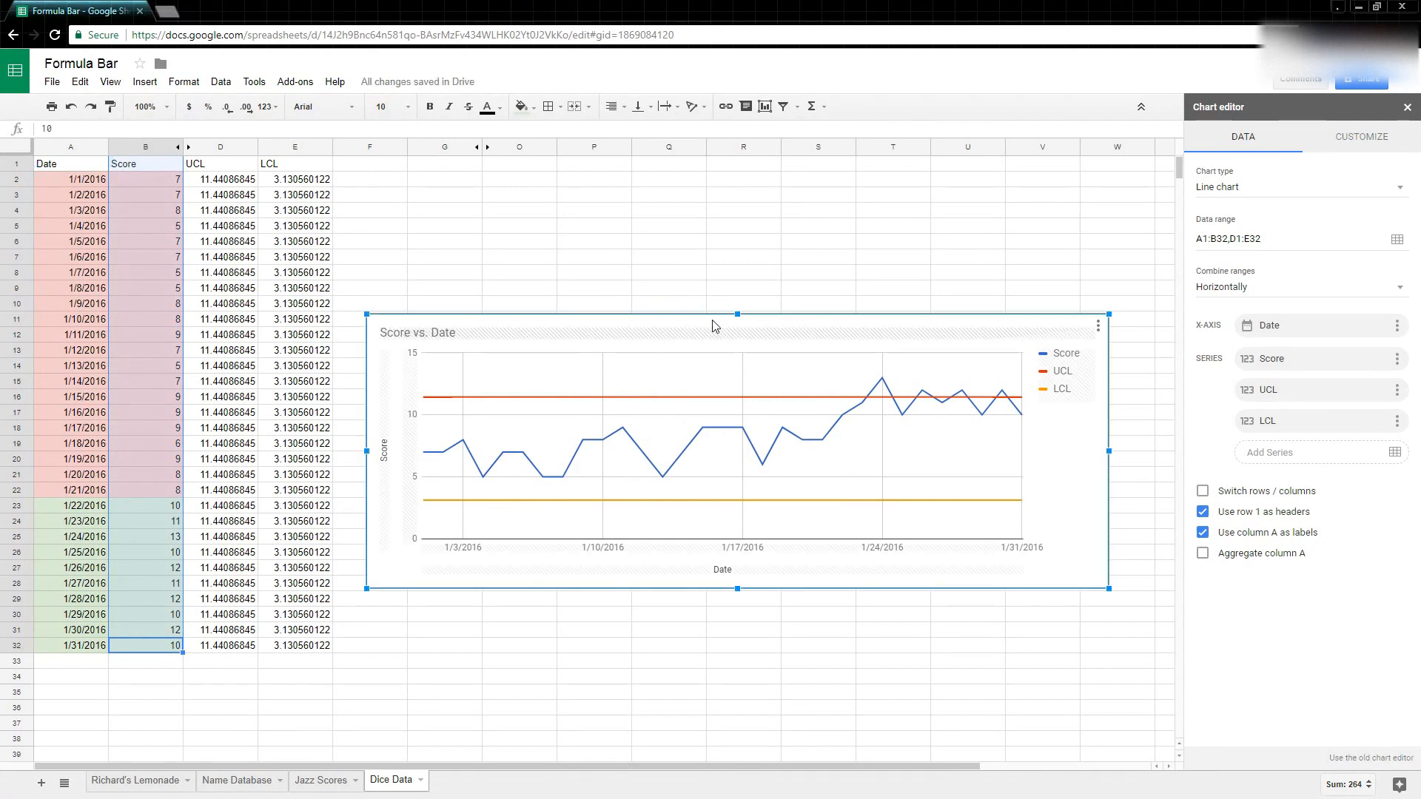
pyautogui.moveTo(712, 325); pyautogui.dragTo(390, 186)
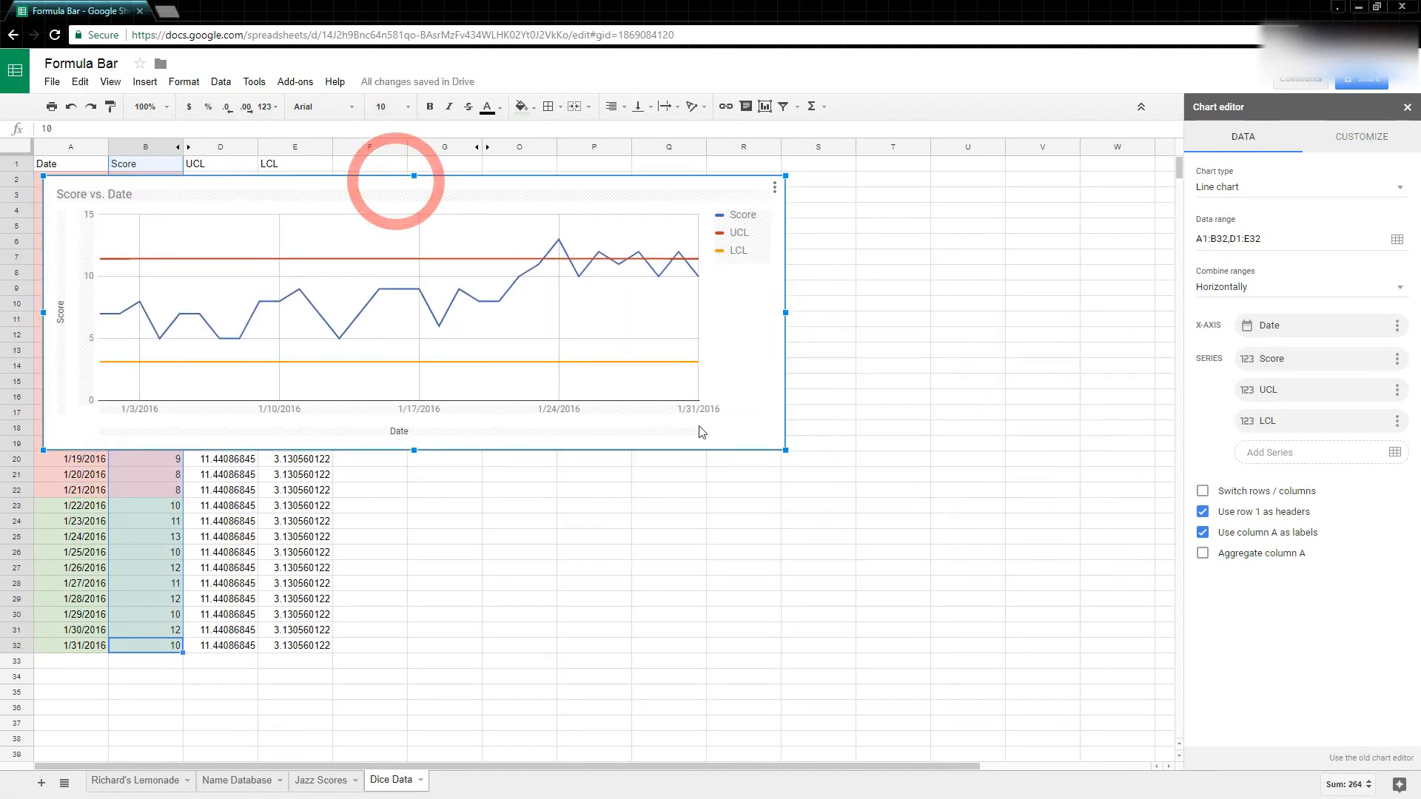
pyautogui.moveTo(786, 450); pyautogui.dragTo(968, 578)
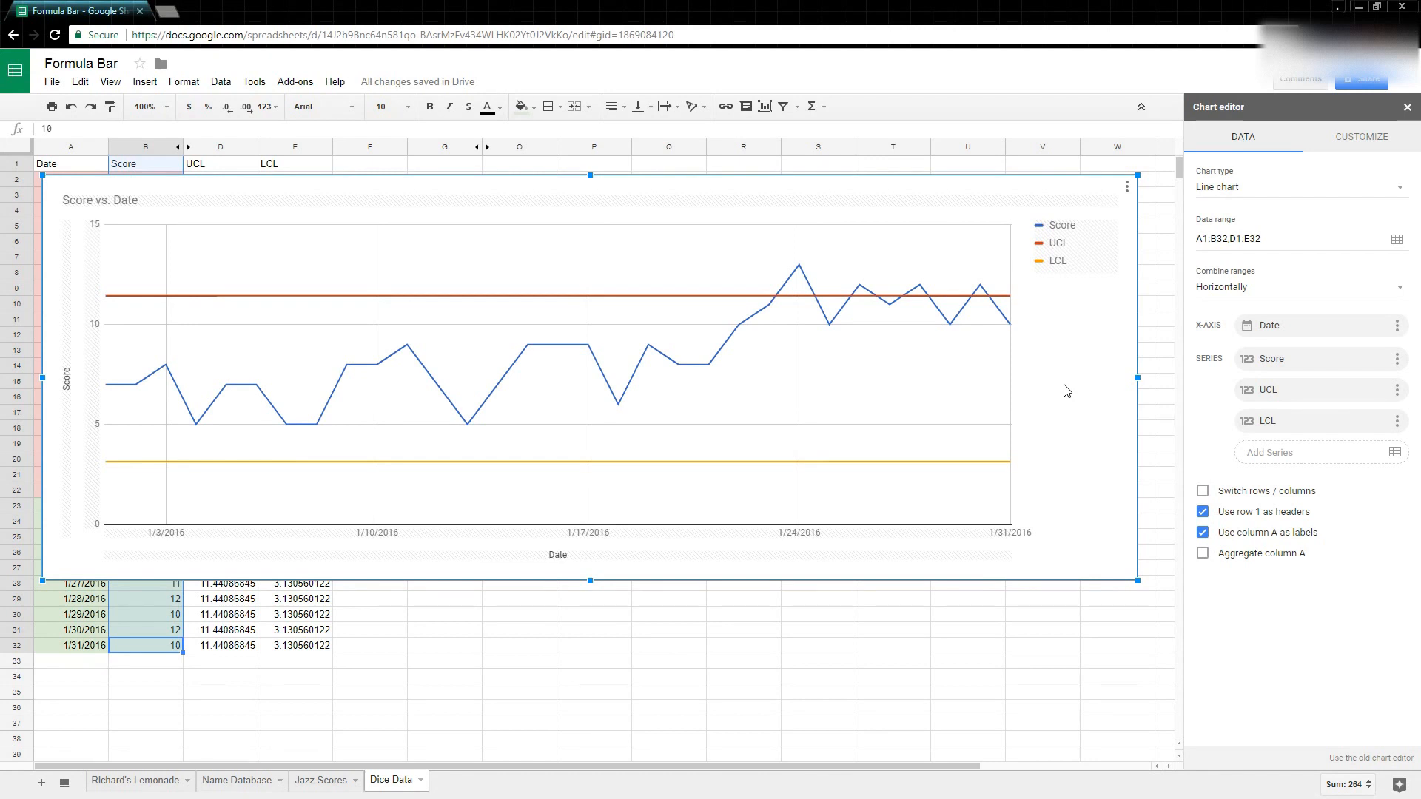
pyautogui.click(801, 286)
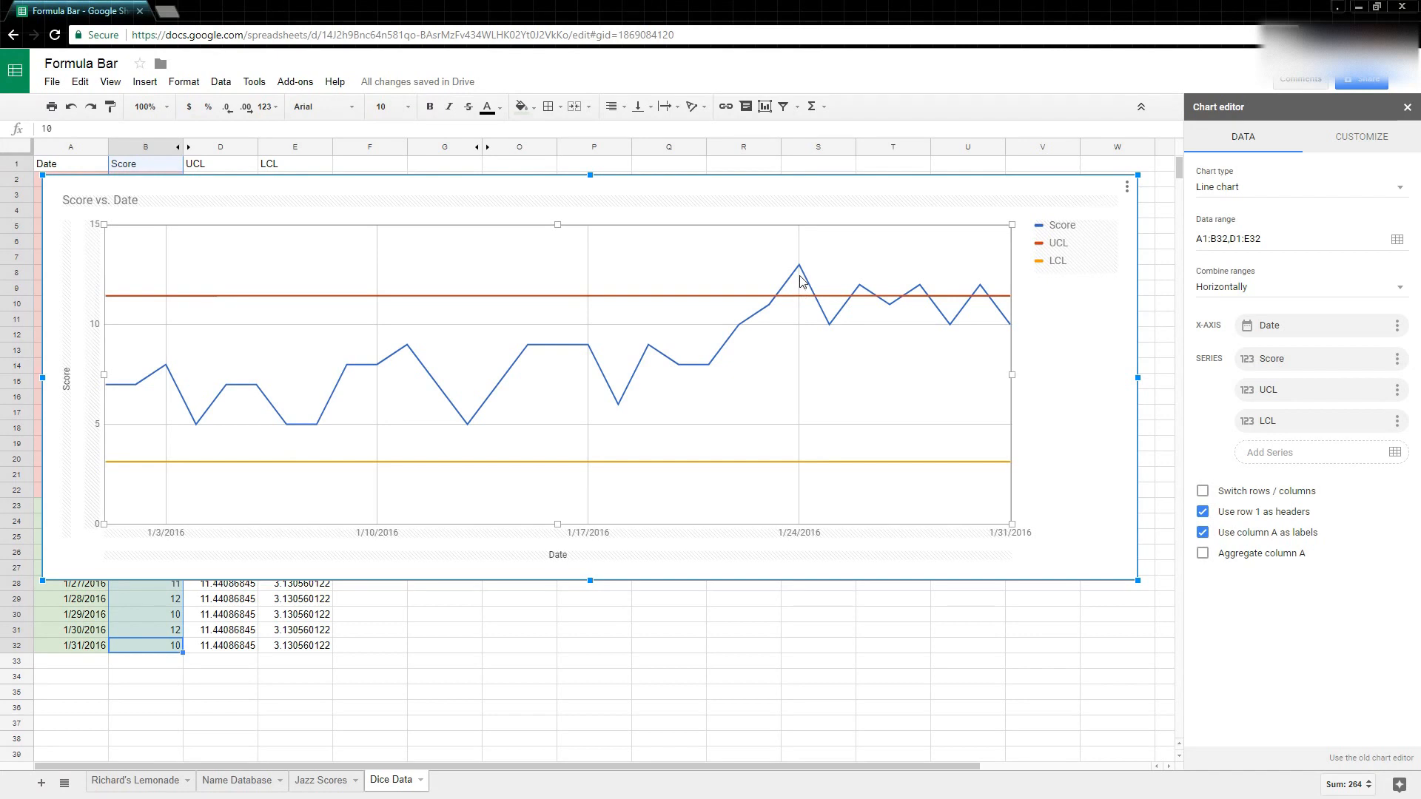
pyautogui.moveTo(800, 274)
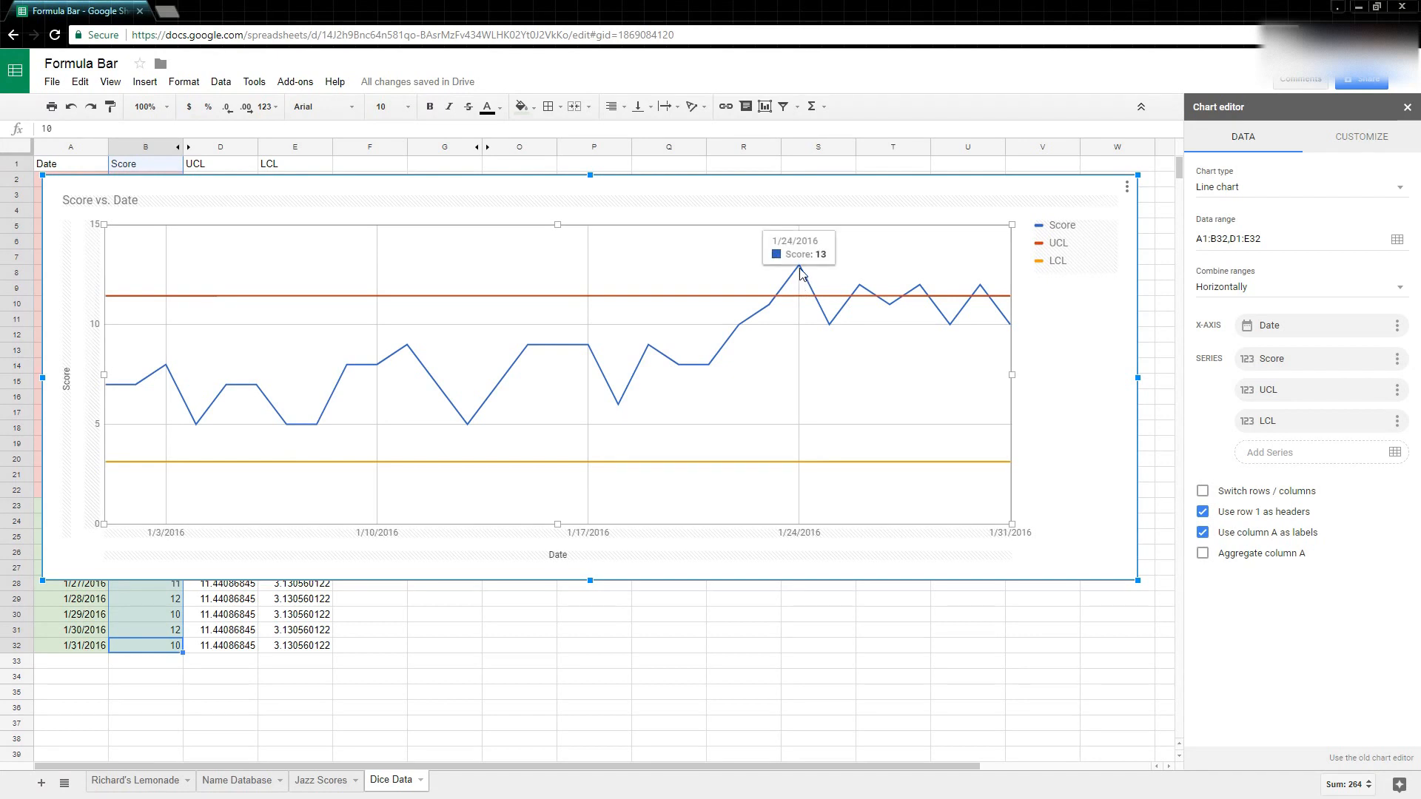
pyautogui.hotkey('ctrl', 'shift', 'd')
pyautogui.moveTo(800, 258); pyautogui.dragTo(861, 279)
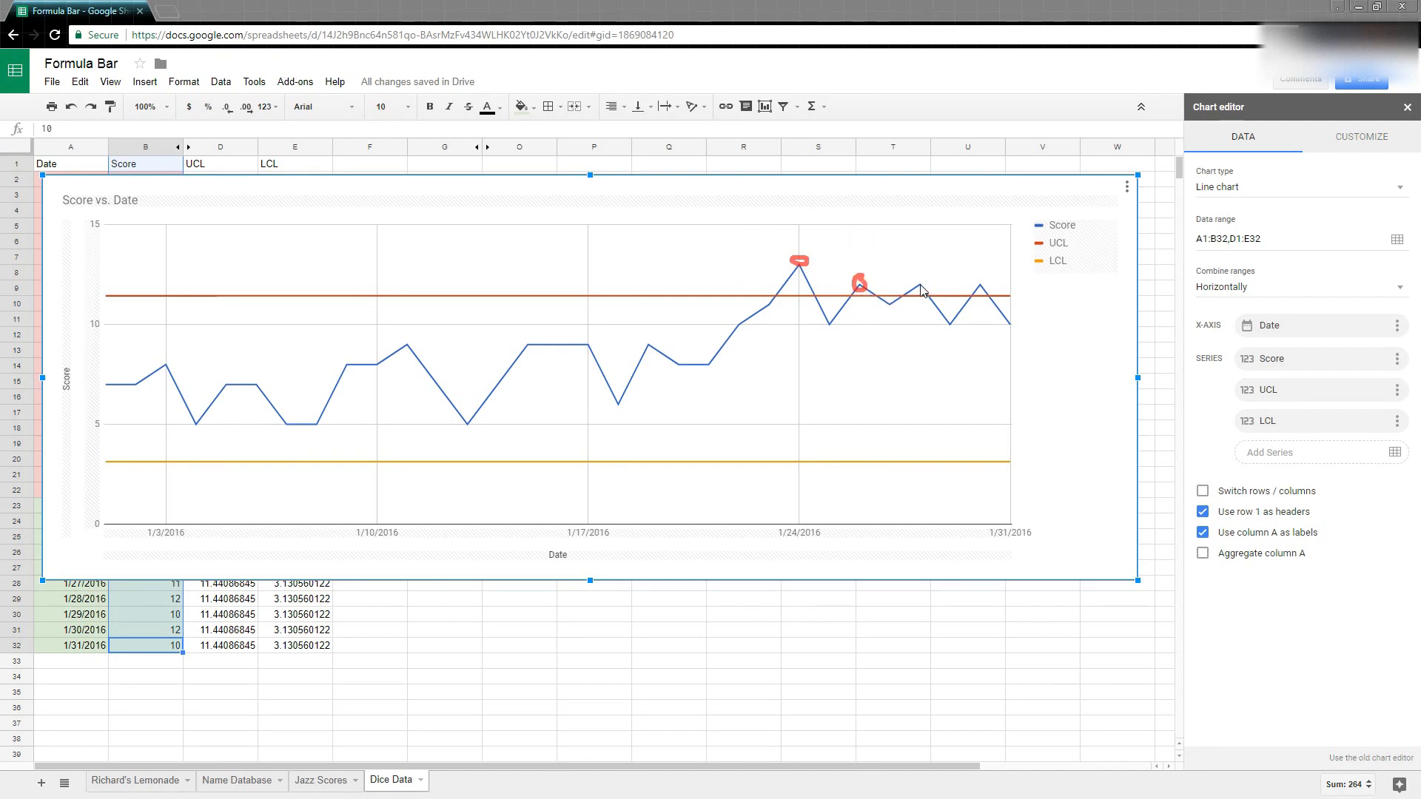
pyautogui.moveTo(920, 282)
pyautogui.mouseDown()
pyautogui.moveTo(973, 277)
pyautogui.moveTo(926, 280)
pyautogui.mouseUp()
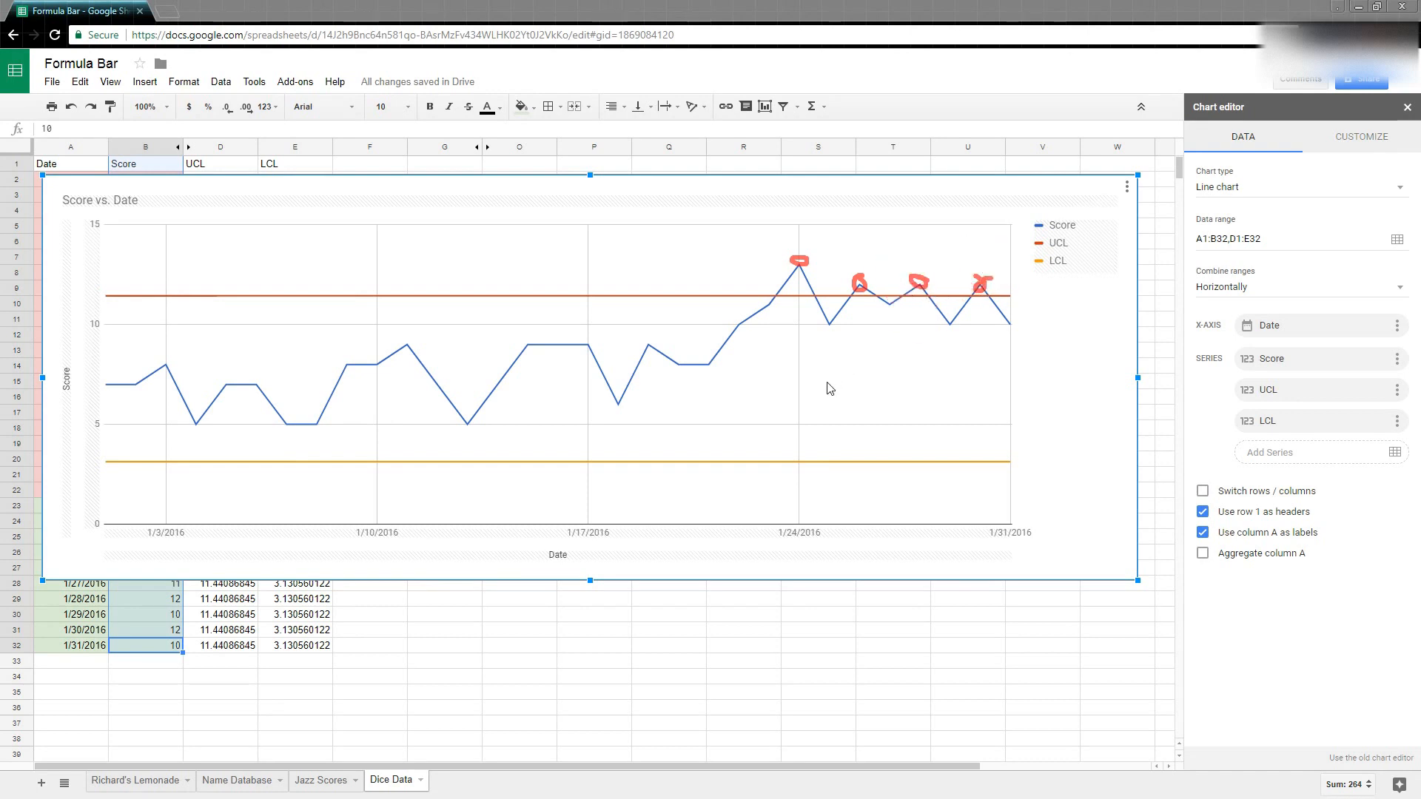